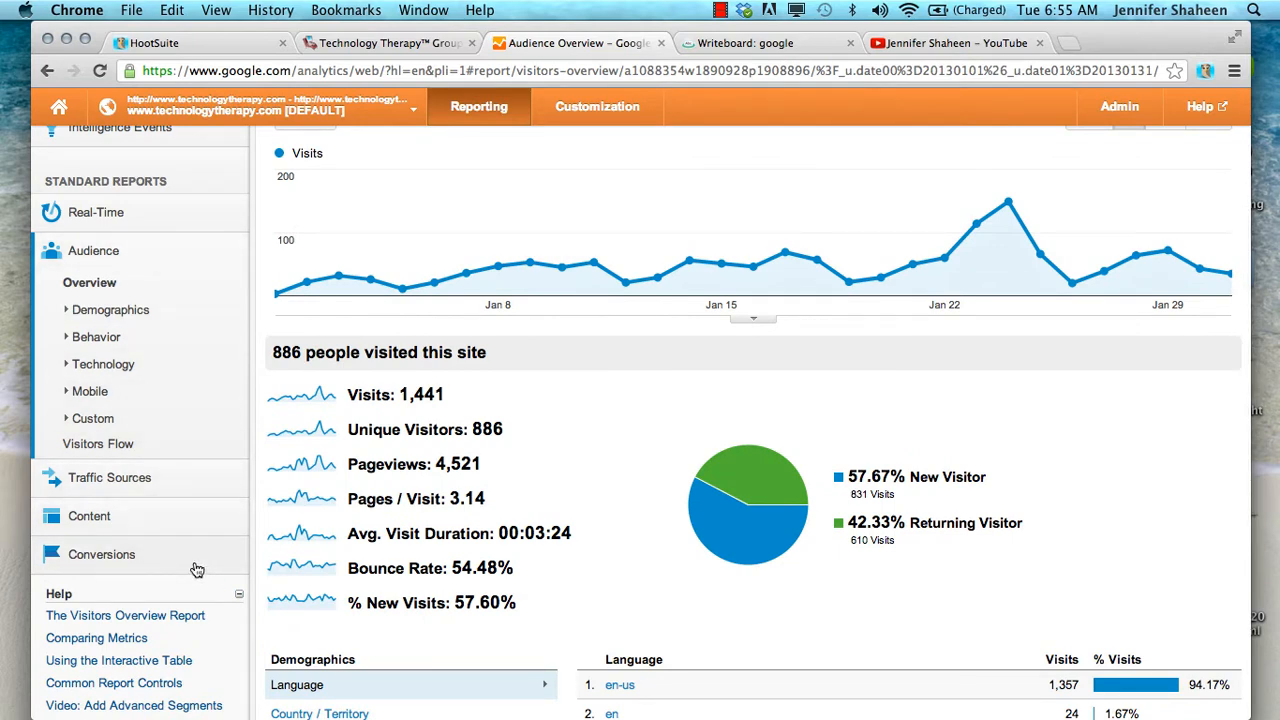
# Open the existing custom report "Visits by Source, Content & City"
pyautogui.scroll(5, 197, 569)
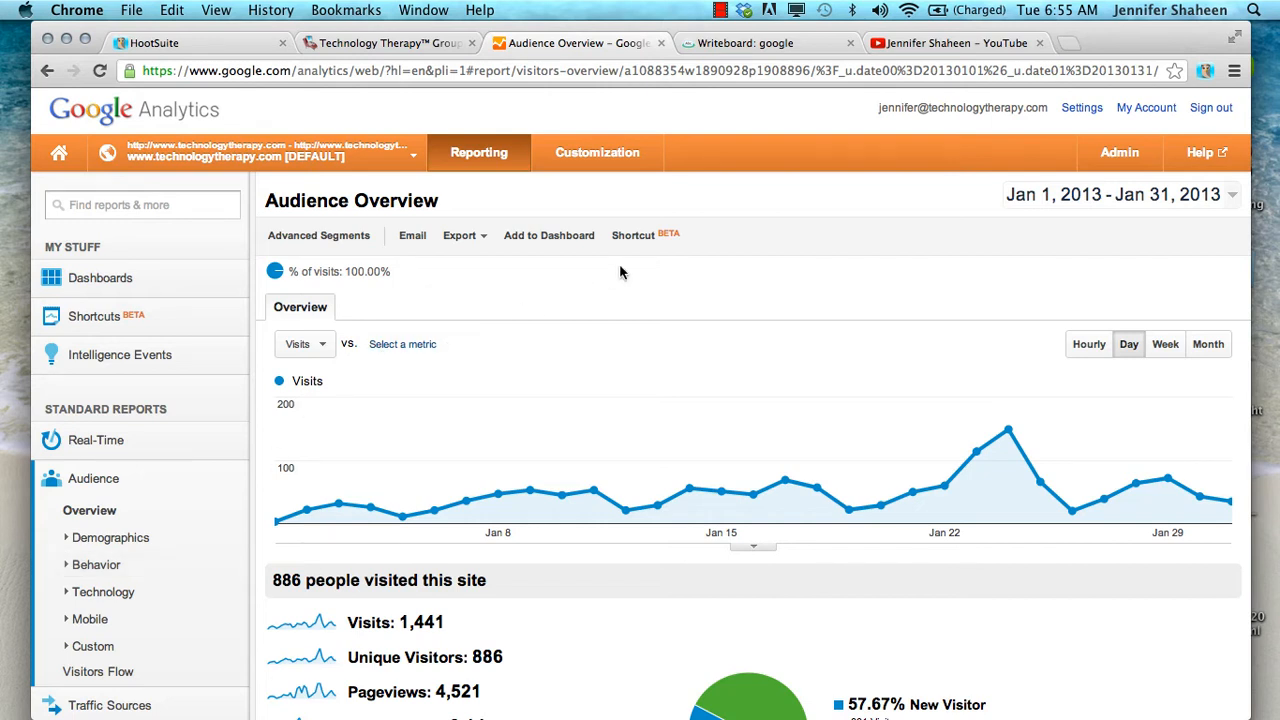
pyautogui.click(592, 158)
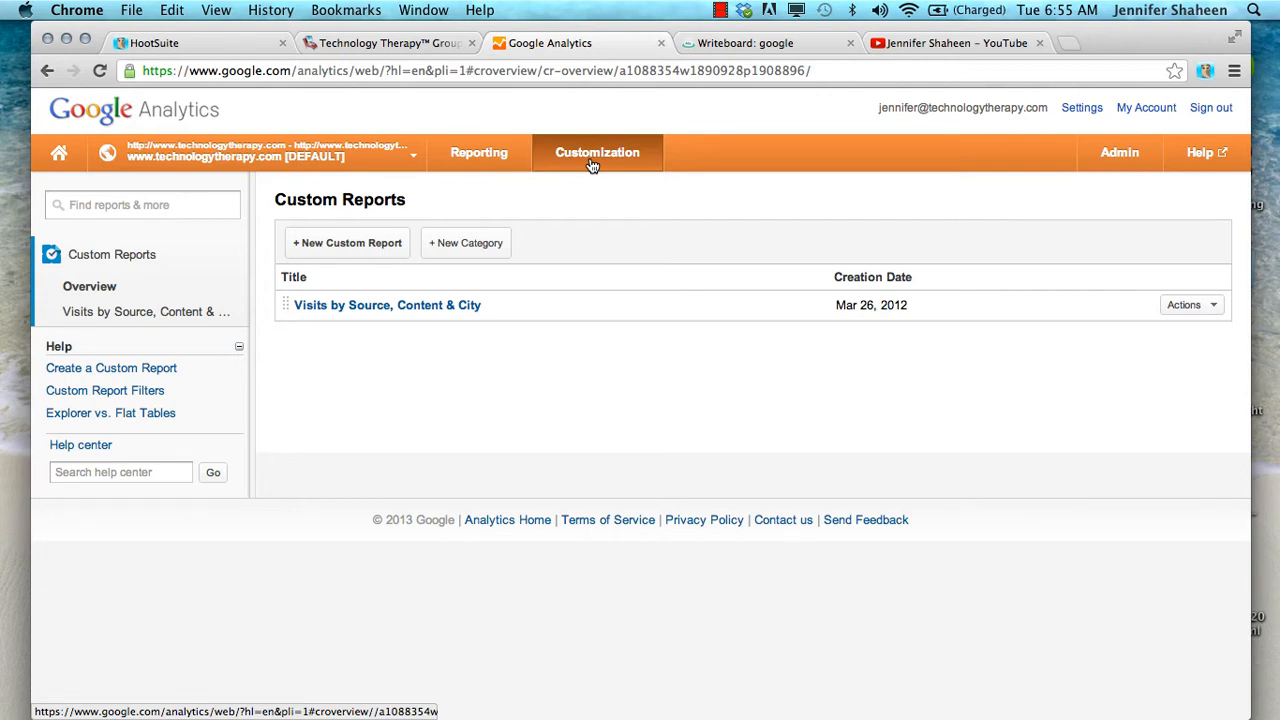
pyautogui.click(326, 315)
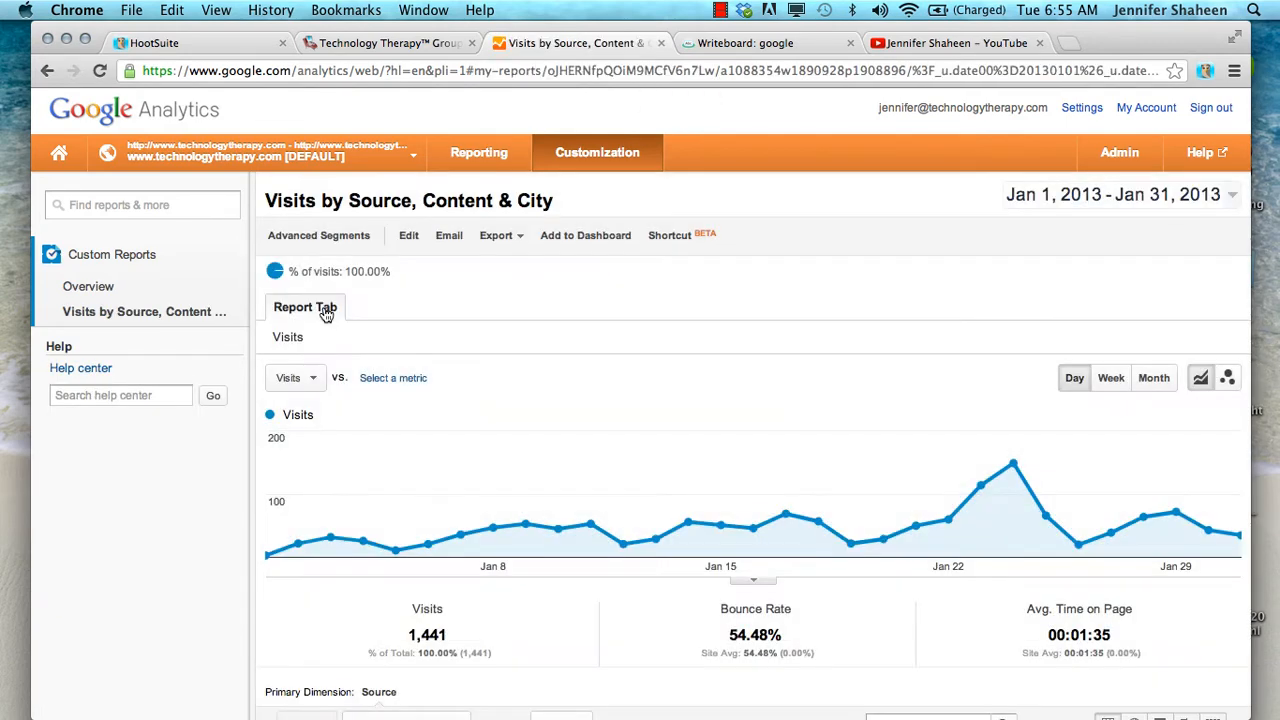
# Drill into the facebook.com source and look over its visits by page title
pyautogui.scroll(-5, 325, 313)
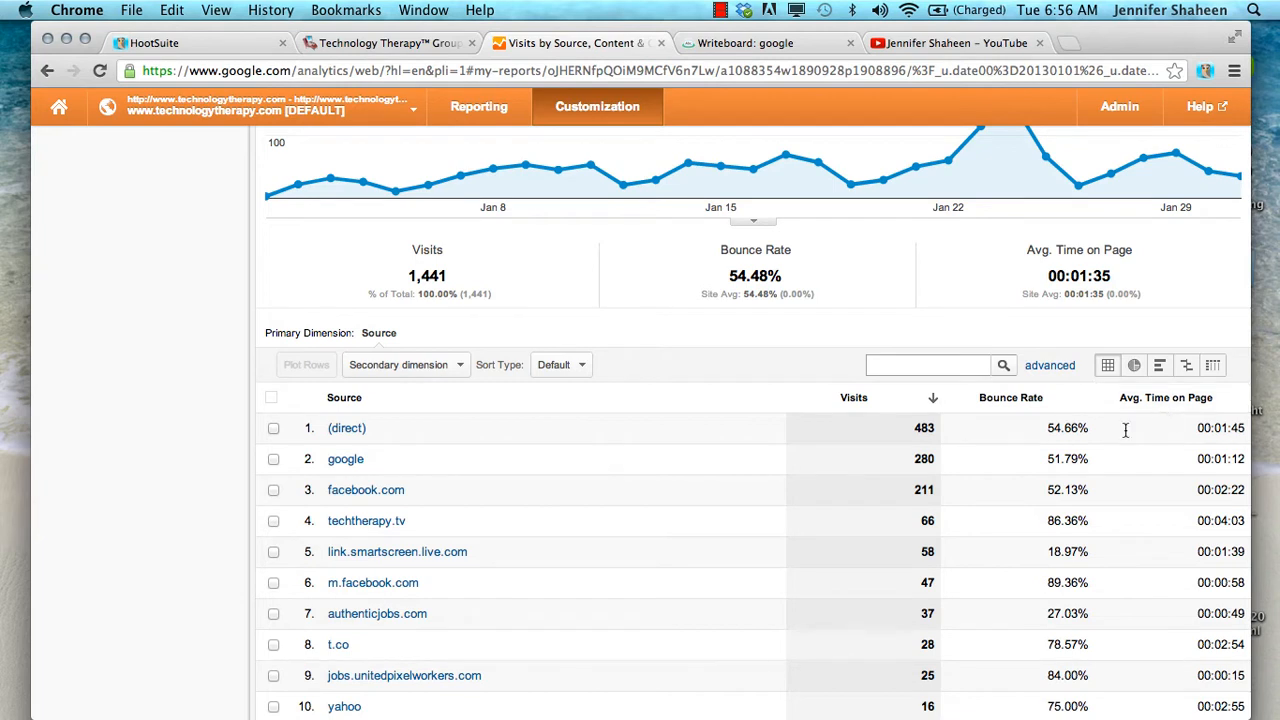
pyautogui.click(357, 493)
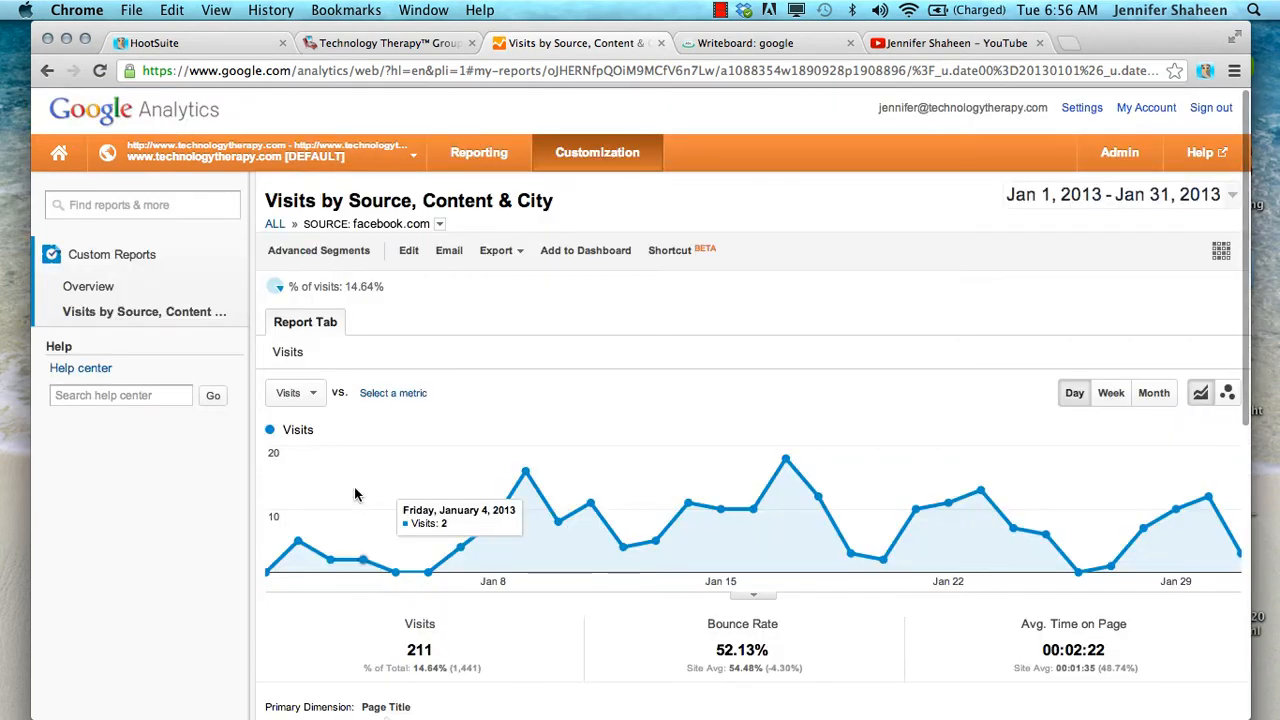
pyautogui.scroll(-5, 357, 493)
pyautogui.scroll(-4, 357, 493)
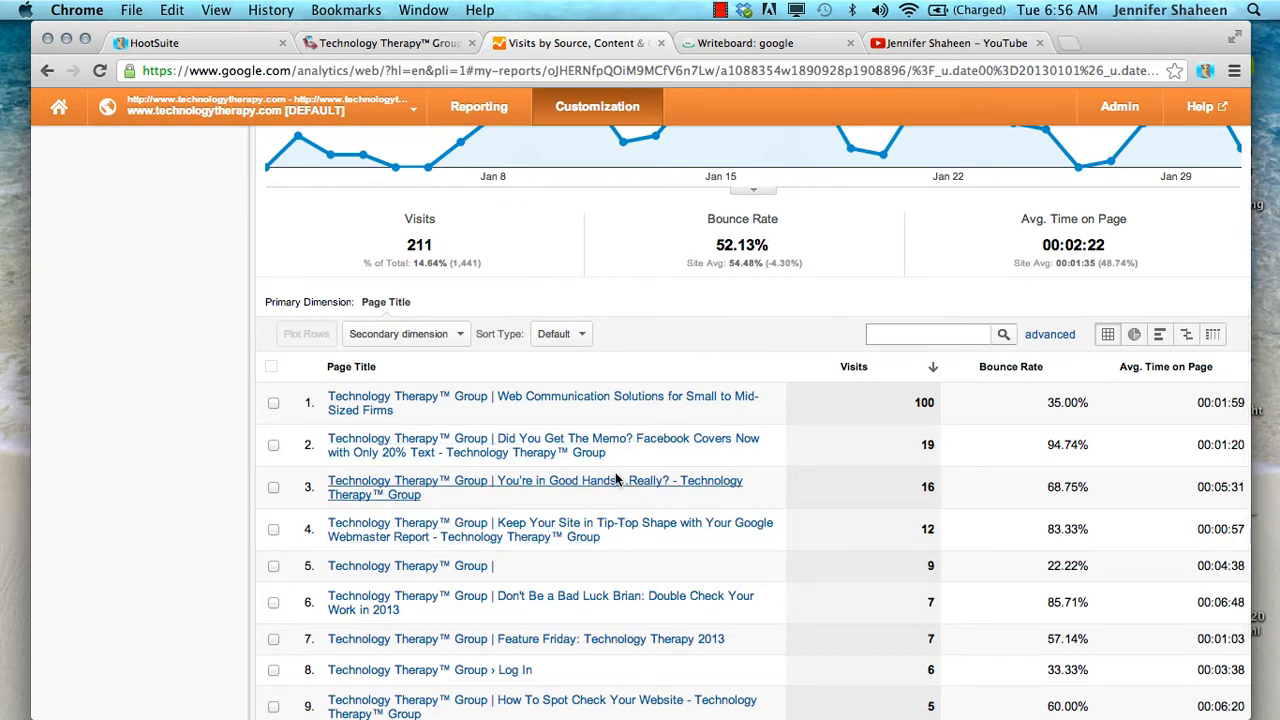
# Drill into the page title "Web Communication Solutions for Small to Mid-Sized Firms" and look over its visits by city
pyautogui.click(363, 409)
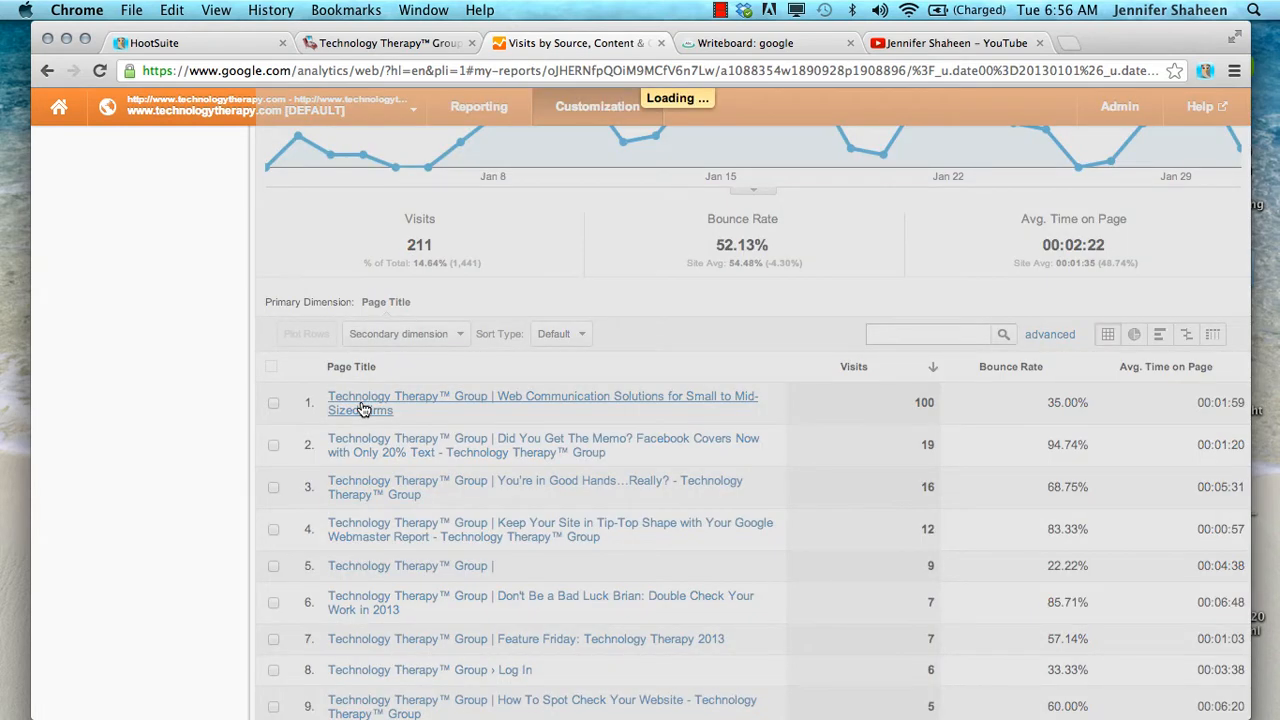
pyautogui.scroll(-3, 363, 409)
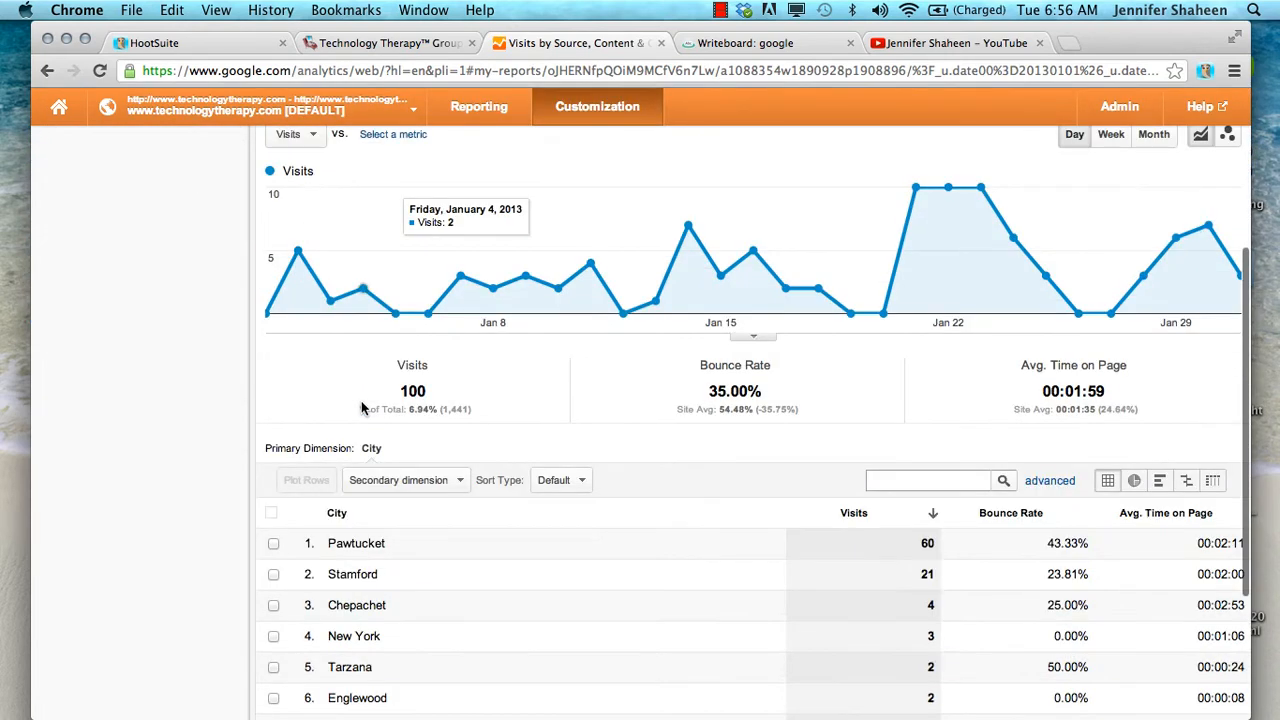
pyautogui.scroll(-2, 363, 407)
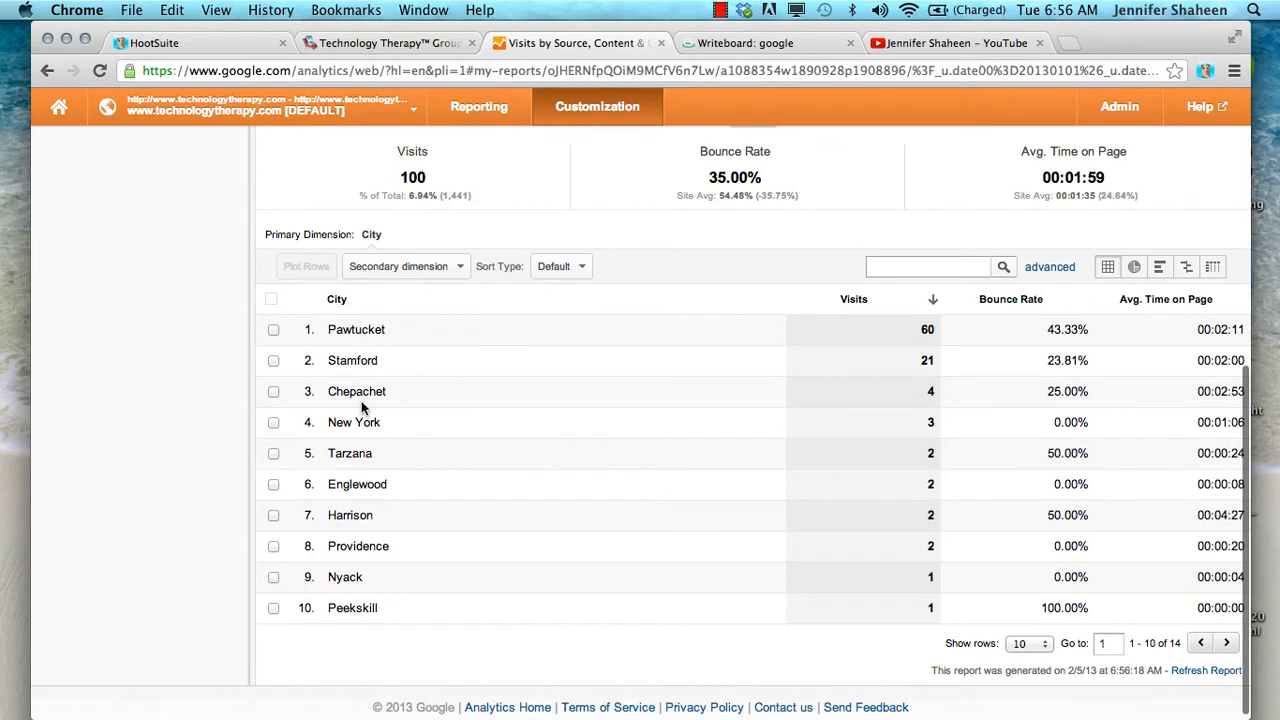
# Switch the report's source filter to google
pyautogui.scroll(6, 363, 407)
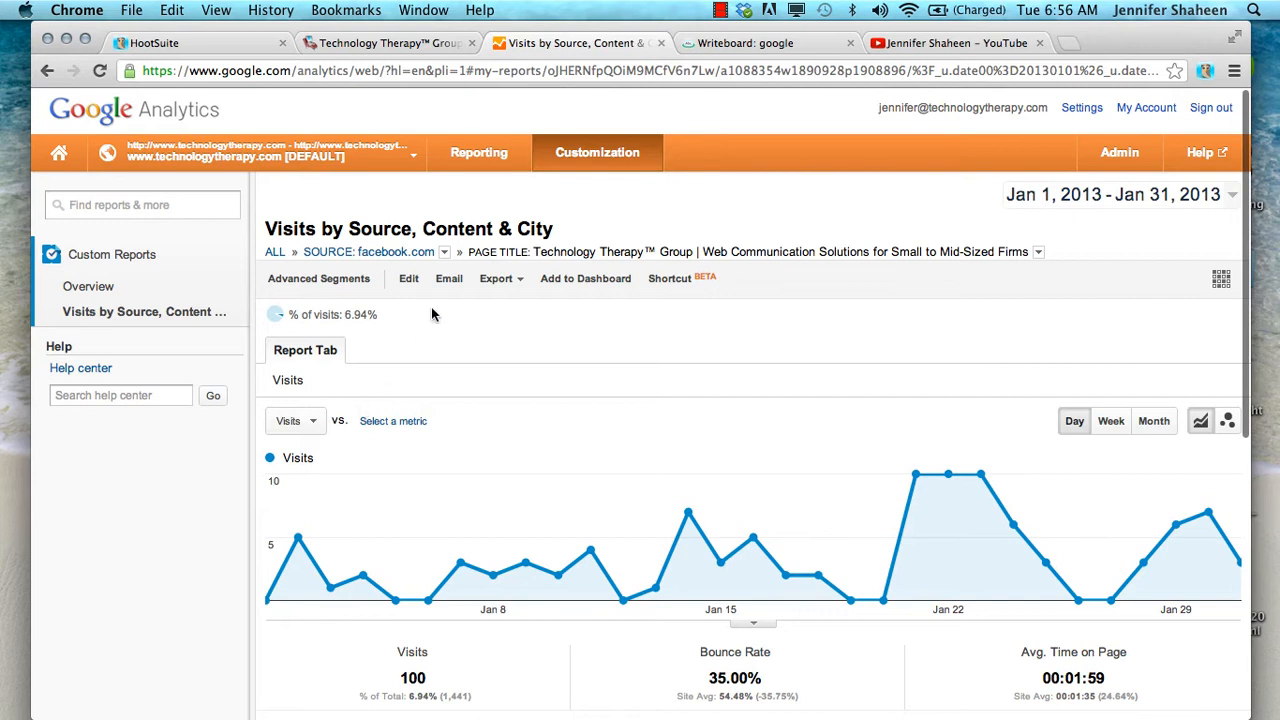
pyautogui.click(444, 252)
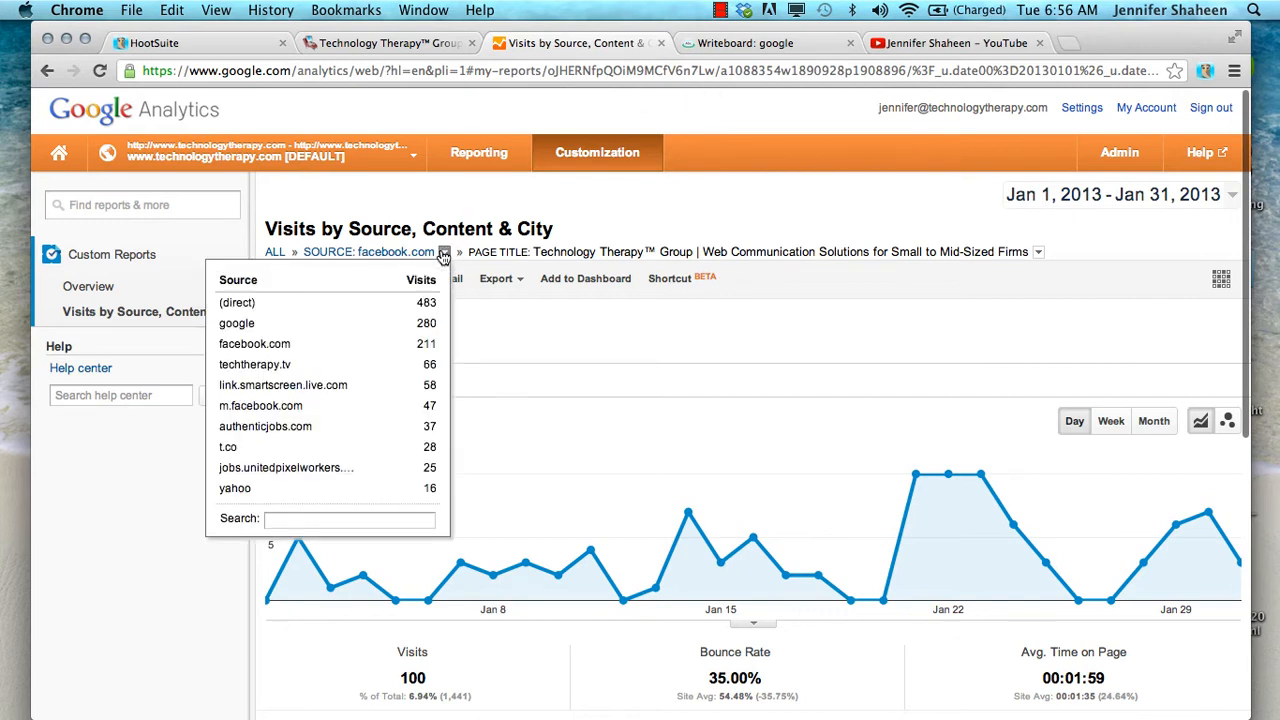
pyautogui.click(240, 324)
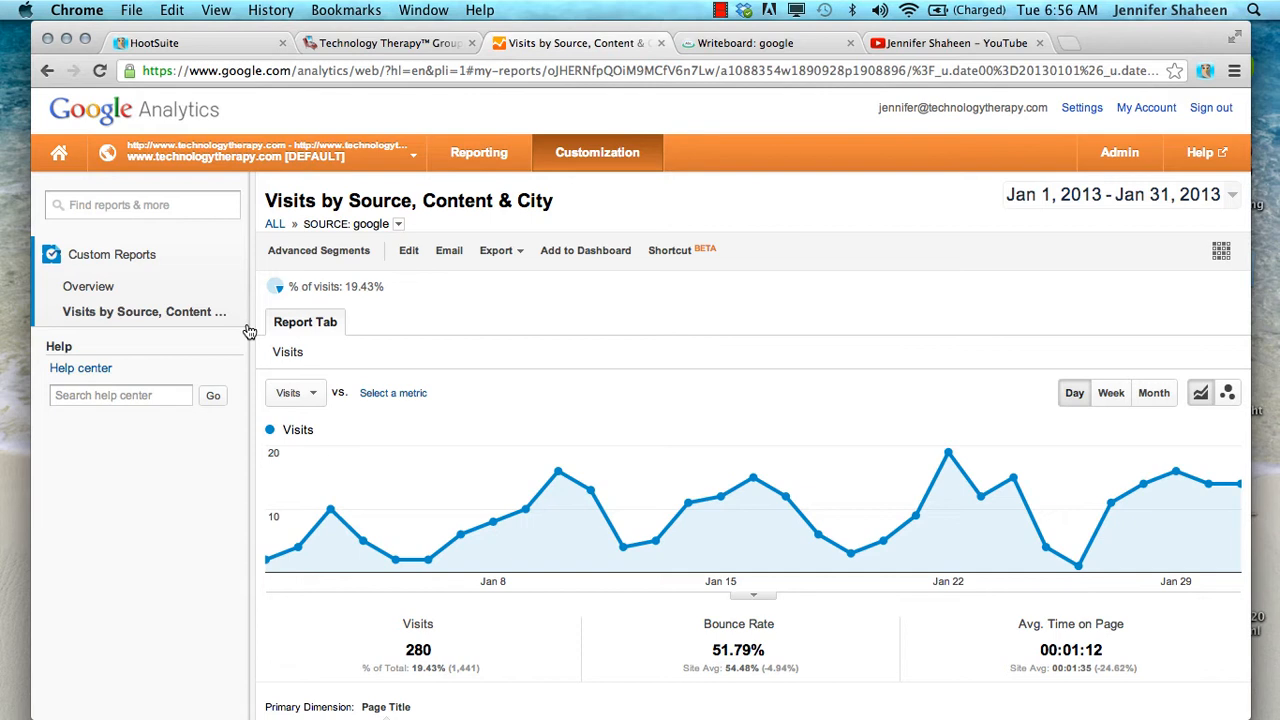
# Start a new custom report from the custom reports overview and title it "Visits by Source & Location"
pyautogui.click(98, 288)
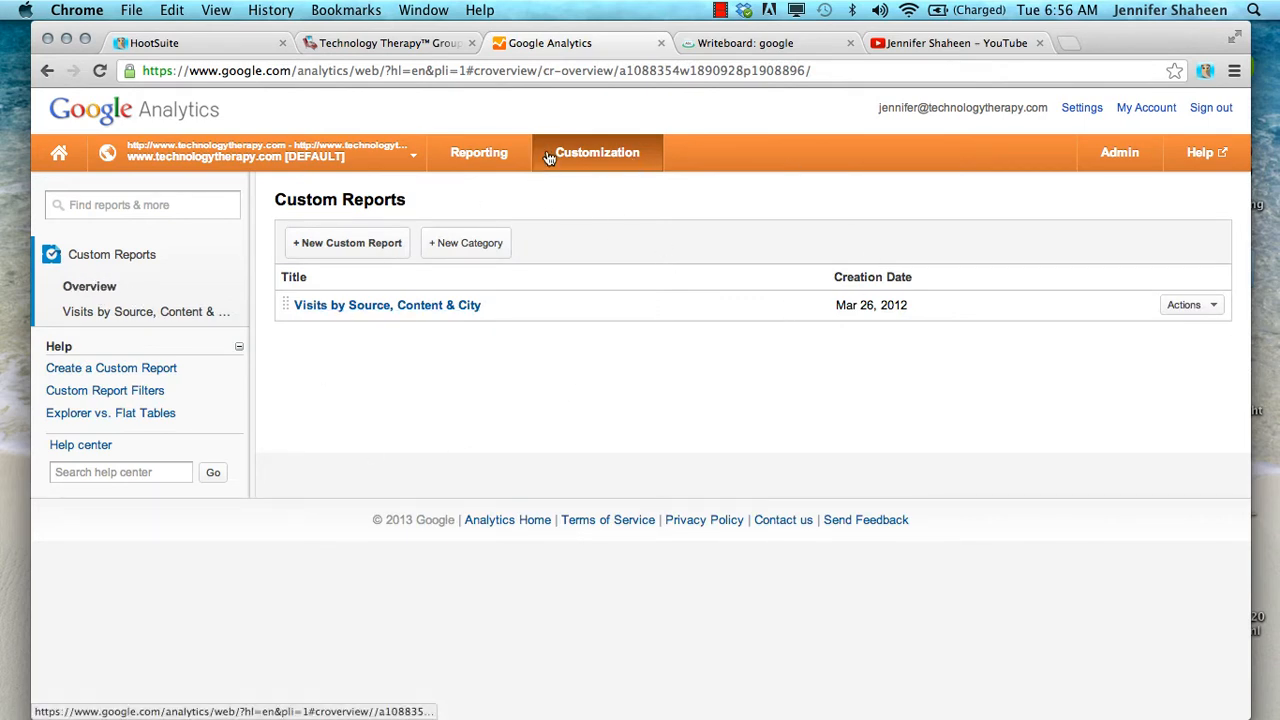
pyautogui.click(341, 254)
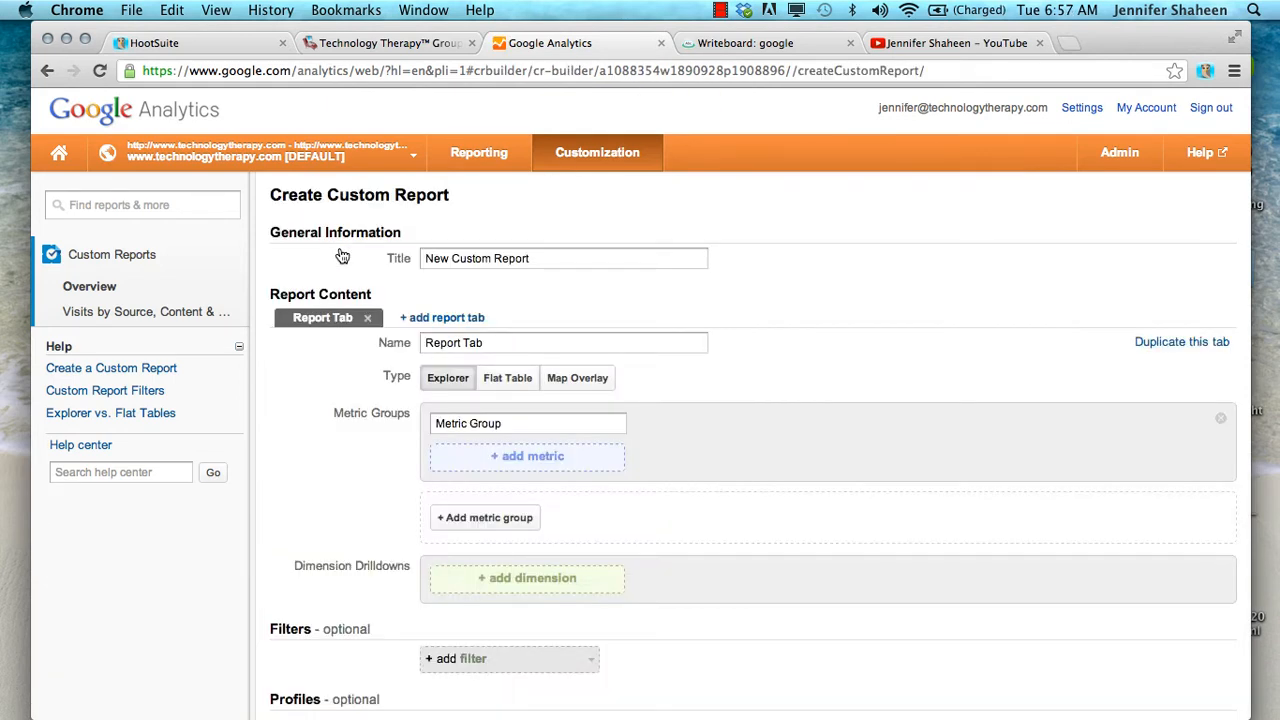
pyautogui.click(552, 258)
pyautogui.moveTo(552, 258); pyautogui.dragTo(401, 256)
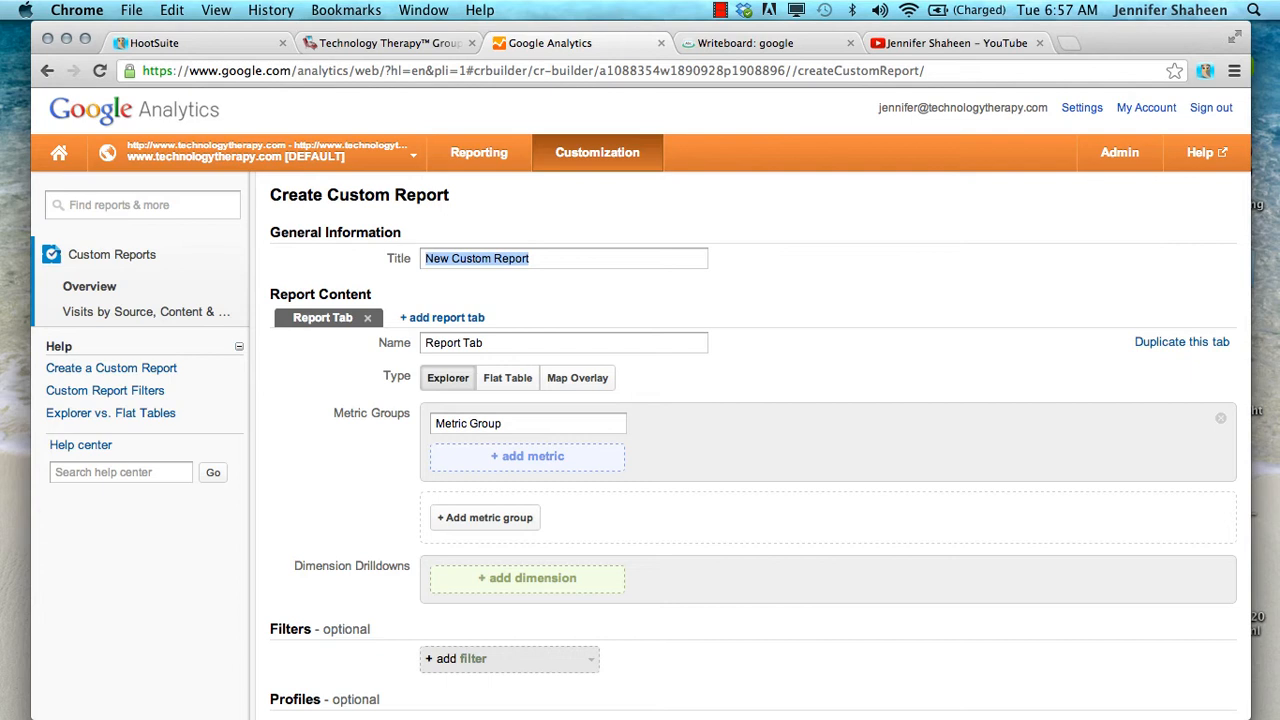
pyautogui.write('Visits by ')
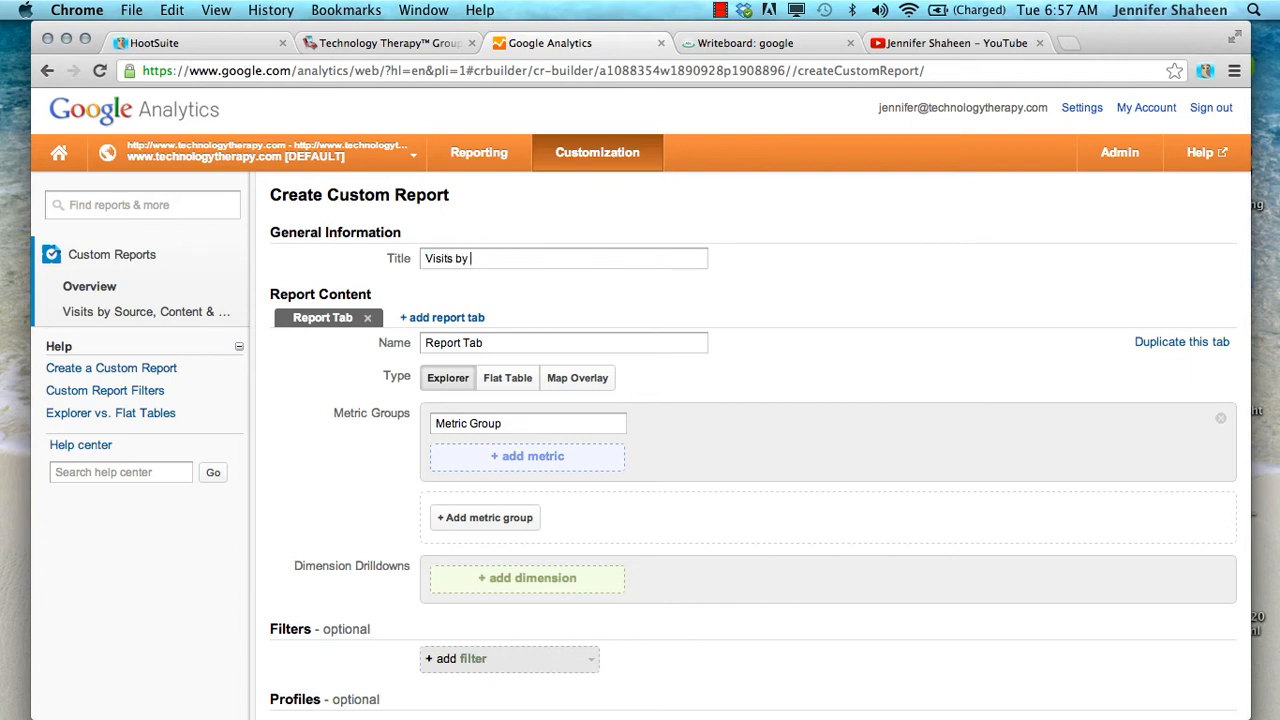
pyautogui.write('Source & Location')
# Add the Bounce Rate metric to the report's metric group
pyautogui.click(516, 458)
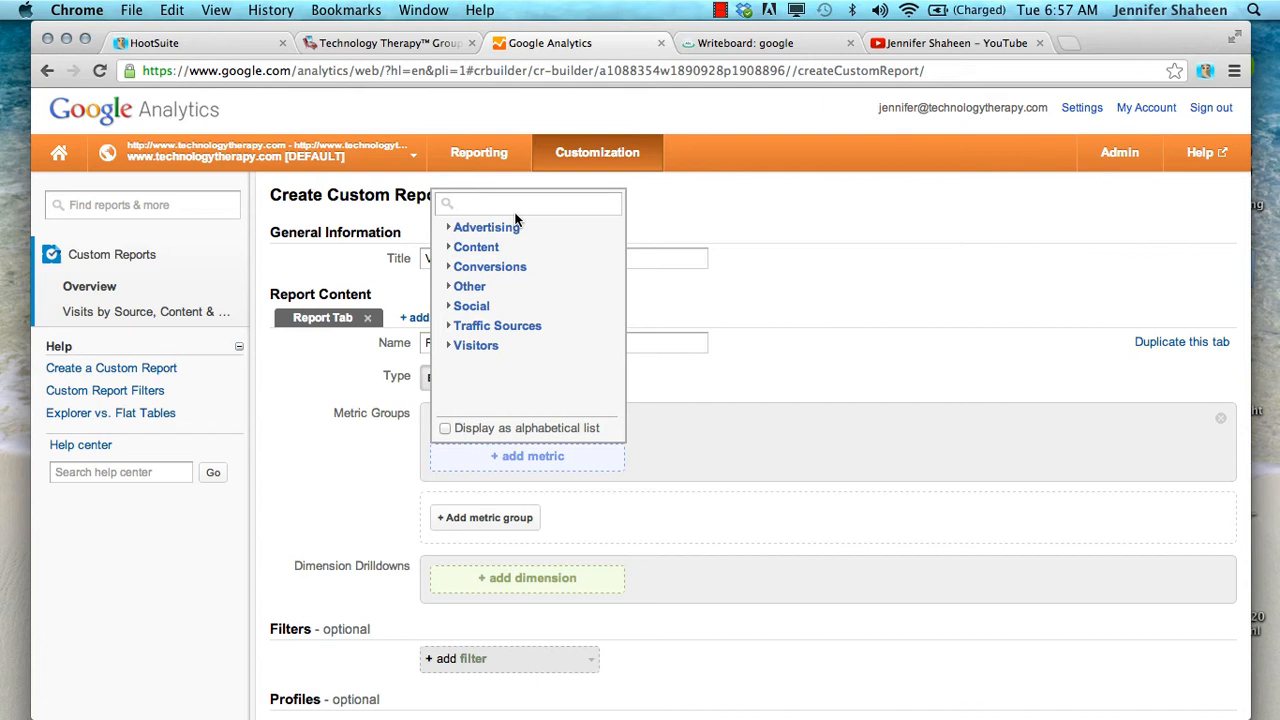
pyautogui.write('boun')
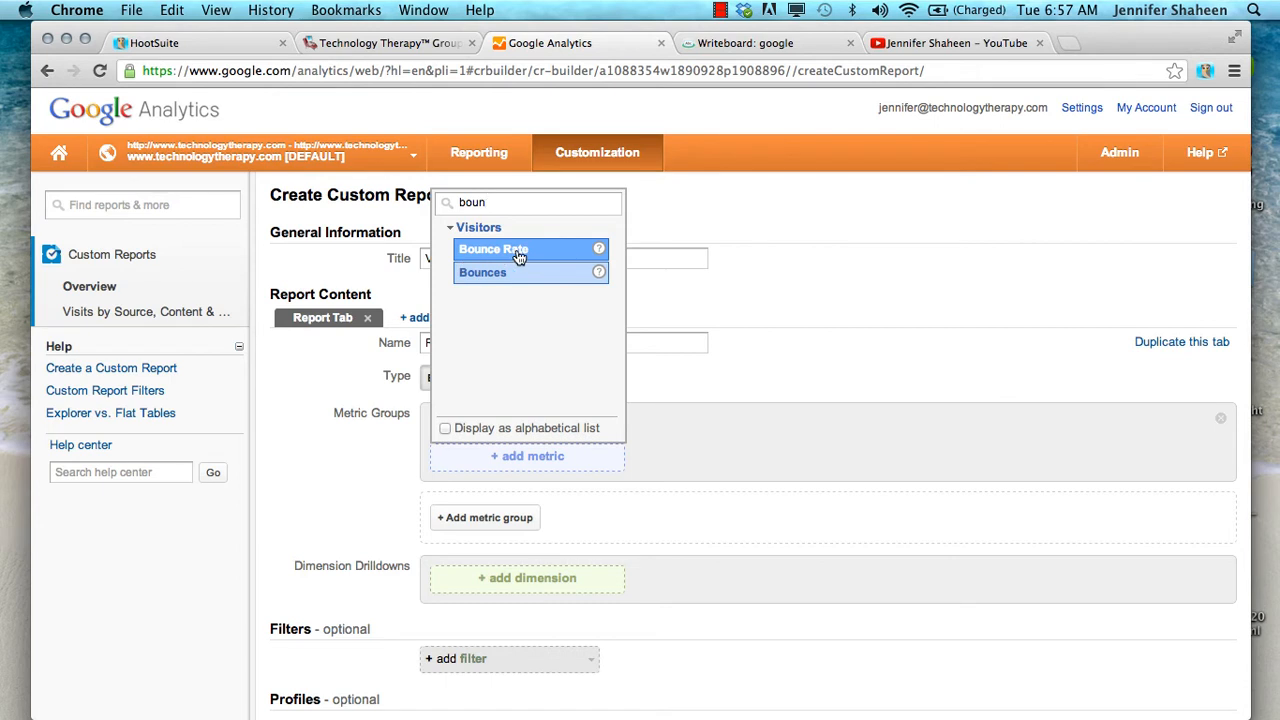
pyautogui.click(521, 257)
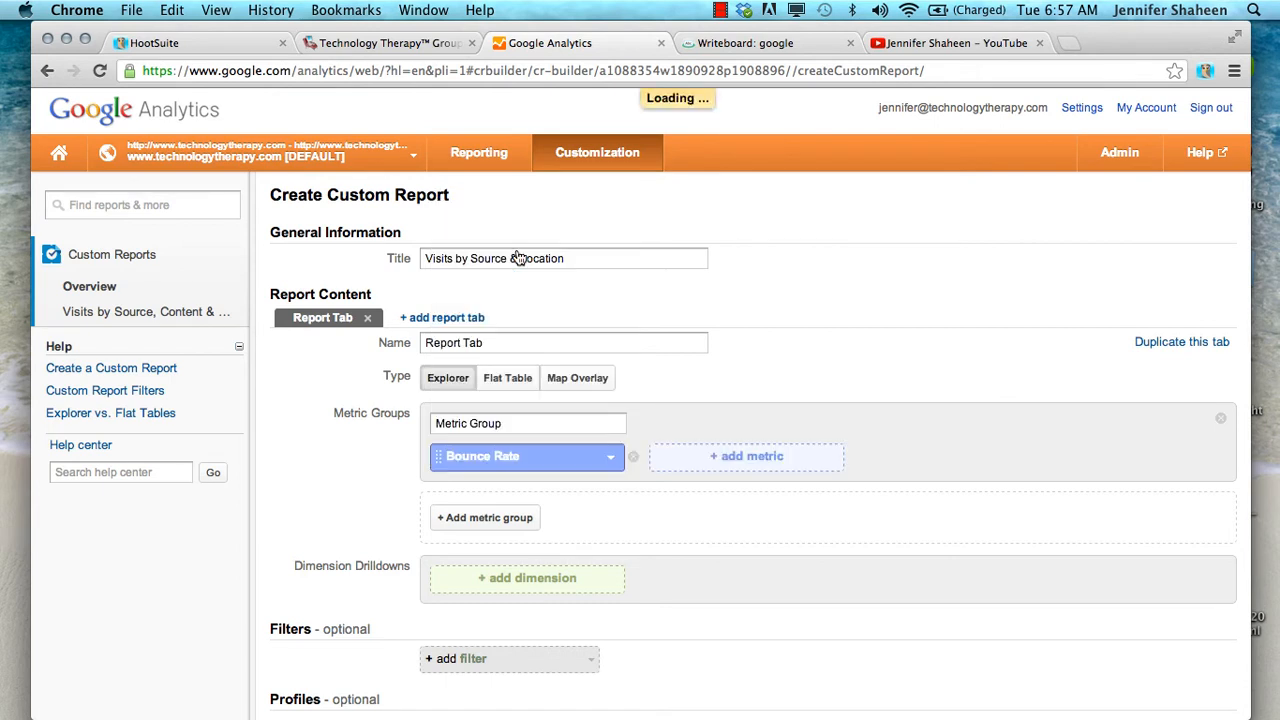
# Browse the Traffic Sources, Social, Other, Conversions and Content categories for a second metric
pyautogui.click(726, 466)
pyautogui.click(670, 330)
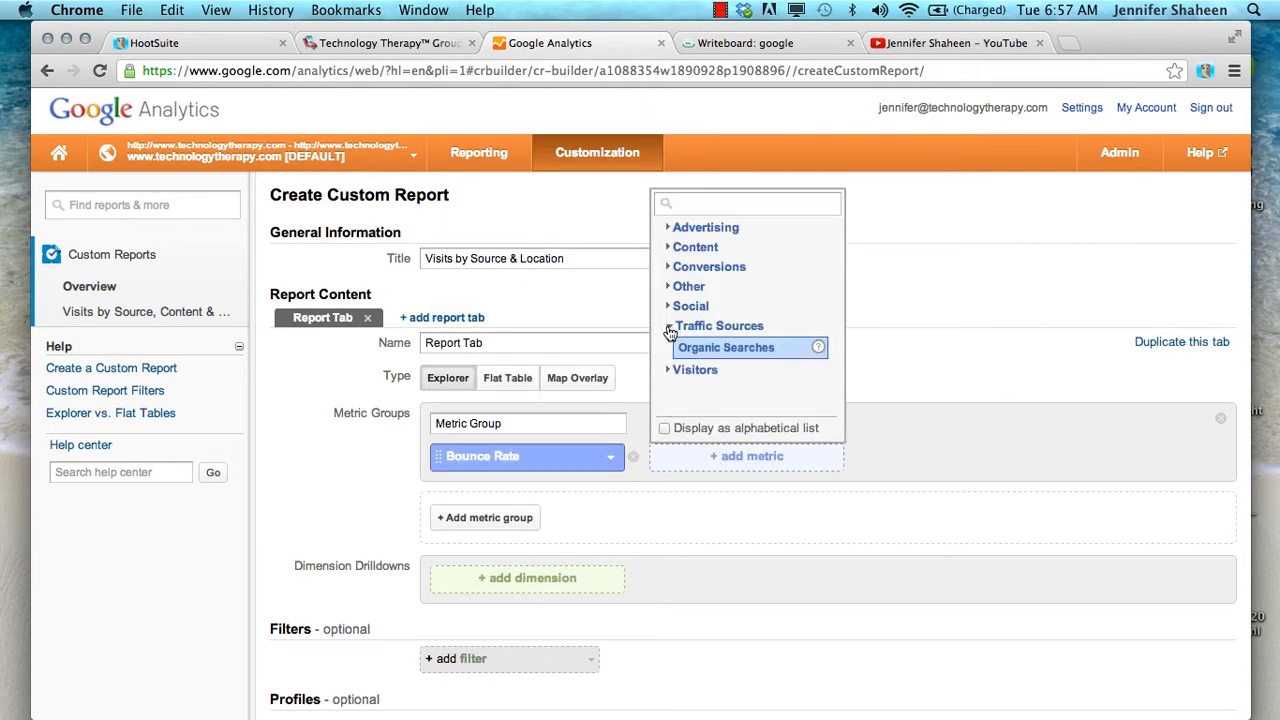
pyautogui.click(670, 328)
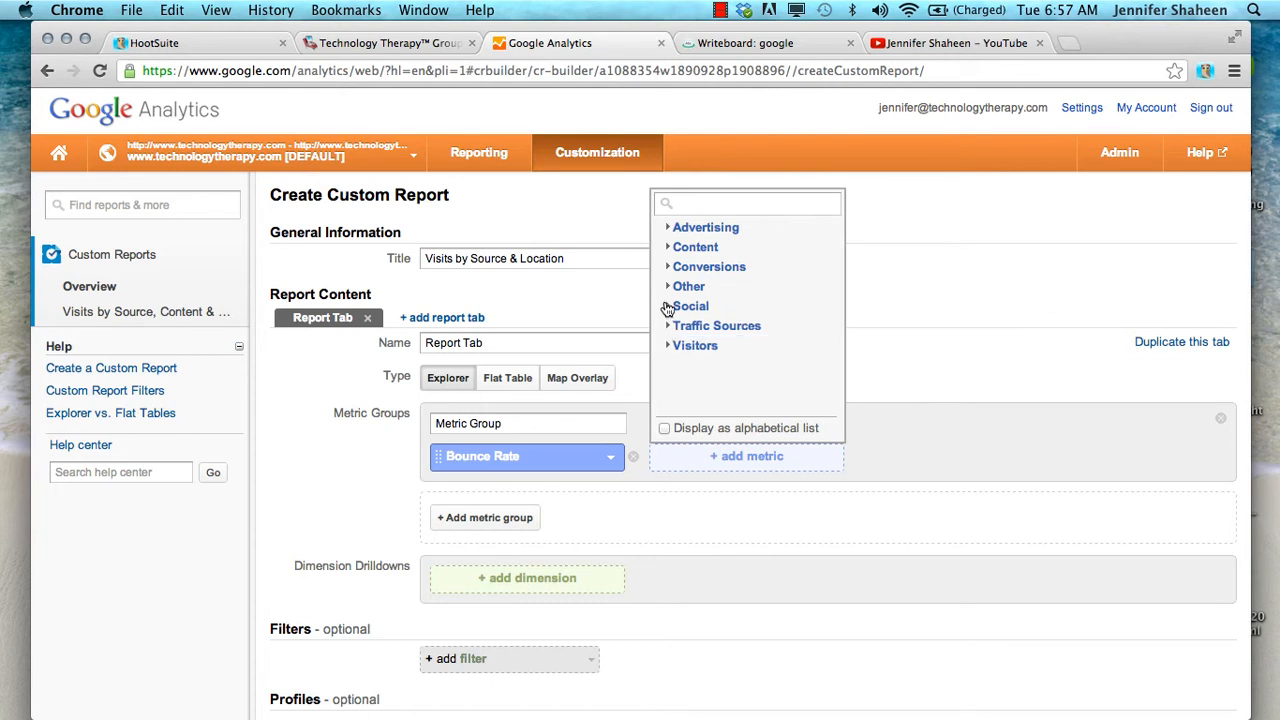
pyautogui.click(667, 307)
pyautogui.click(667, 307)
pyautogui.click(667, 287)
pyautogui.click(667, 287)
pyautogui.click(671, 267)
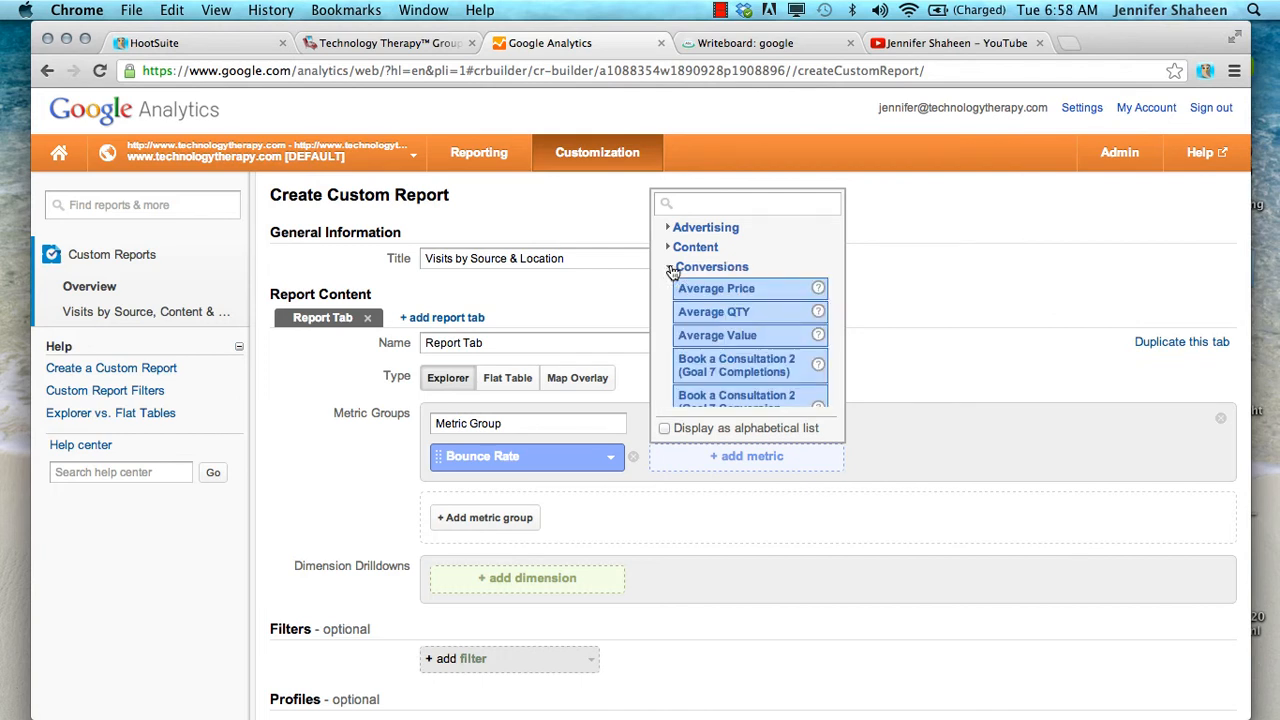
pyautogui.click(671, 267)
pyautogui.click(668, 249)
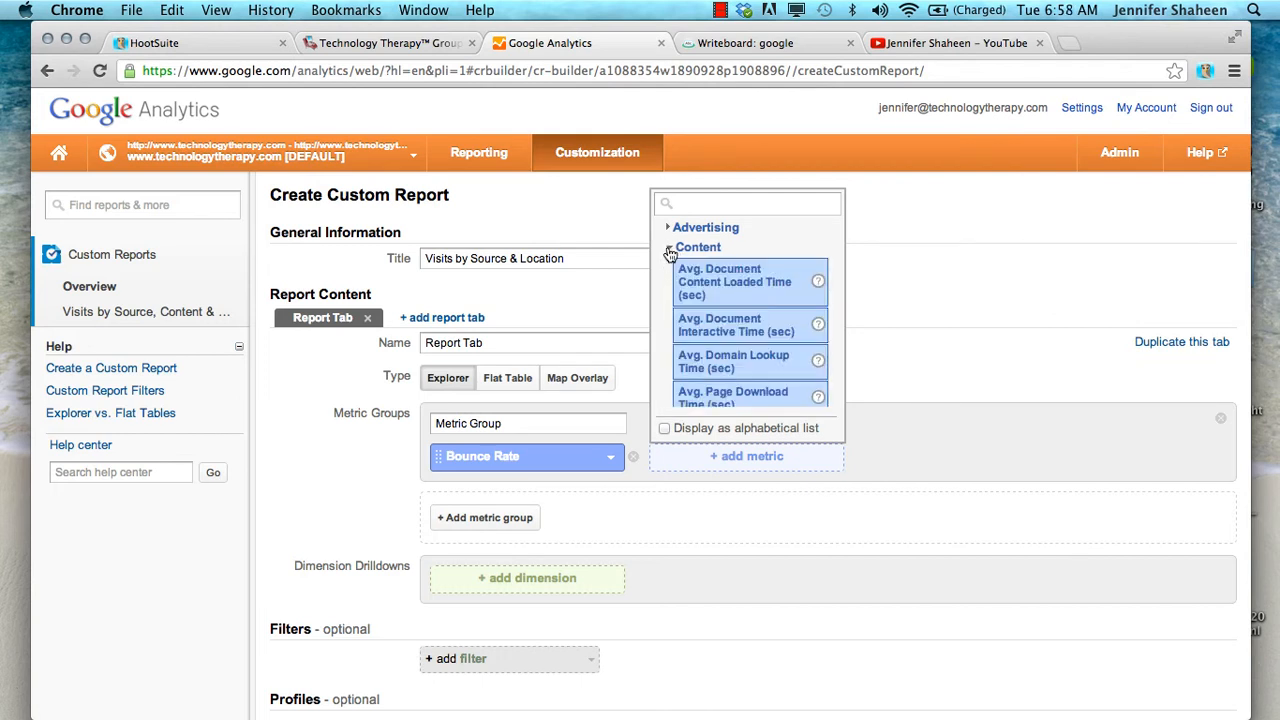
pyautogui.click(669, 250)
# Add the % New Visits metric from the Visitors category to the metric group
pyautogui.click(669, 346)
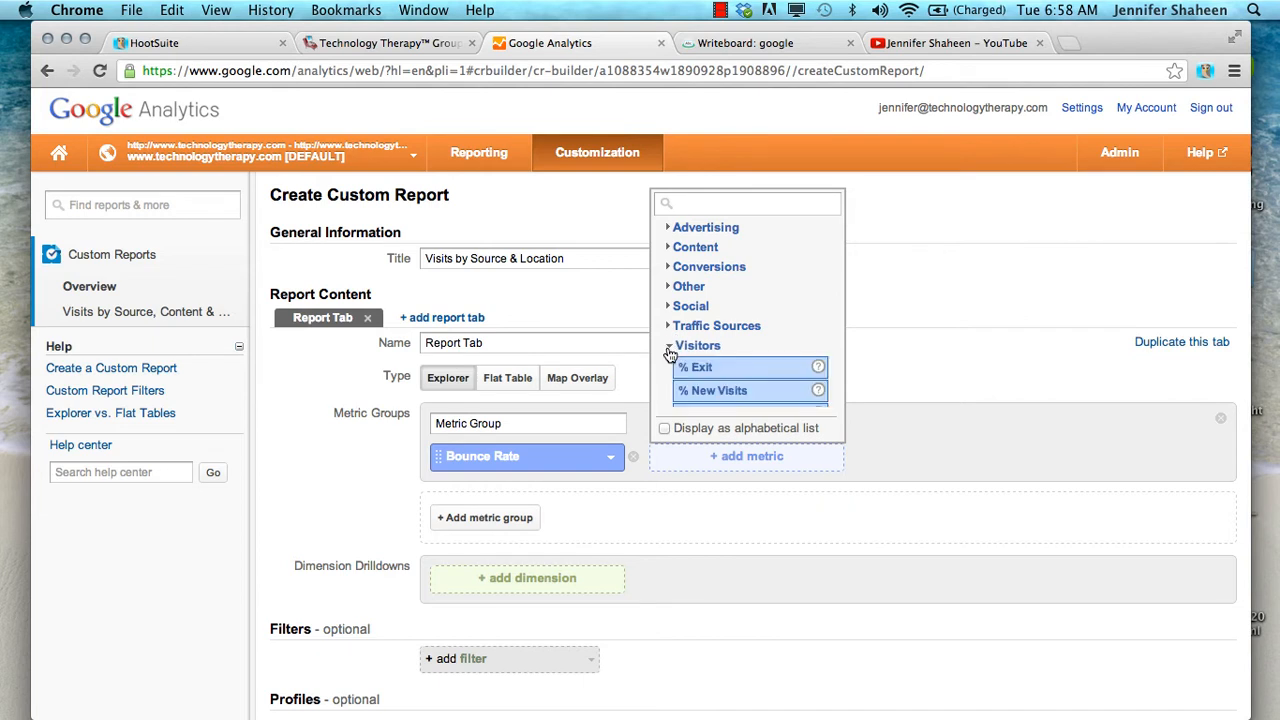
pyautogui.scroll(-3, 728, 376)
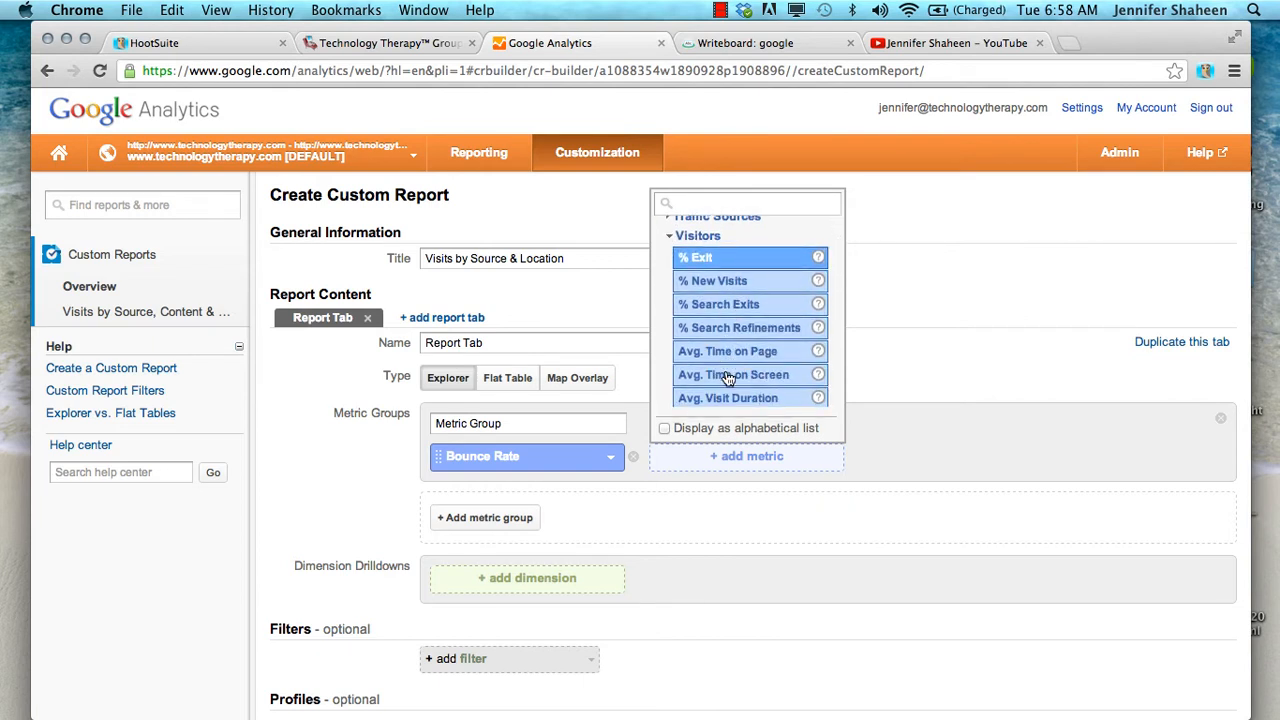
pyautogui.click(722, 285)
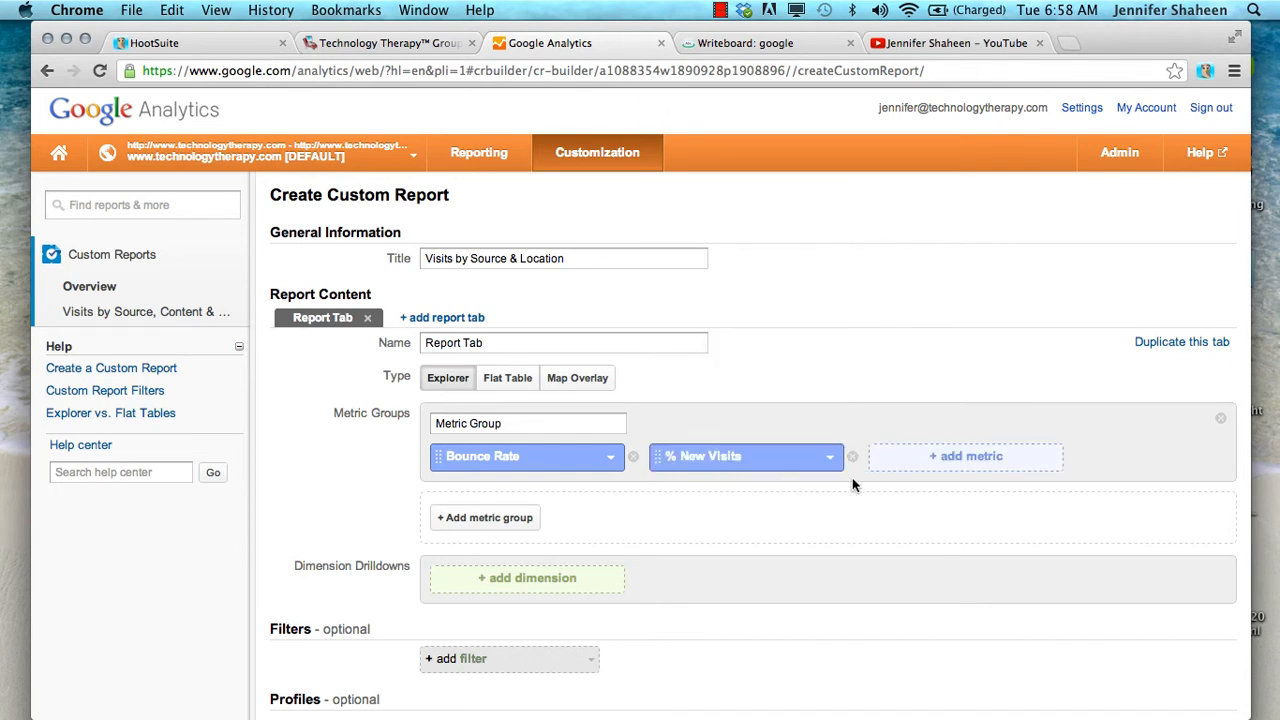
# Find the Avg. Time on Page metric by searching "time o" and add it to the metric group
pyautogui.click(915, 457)
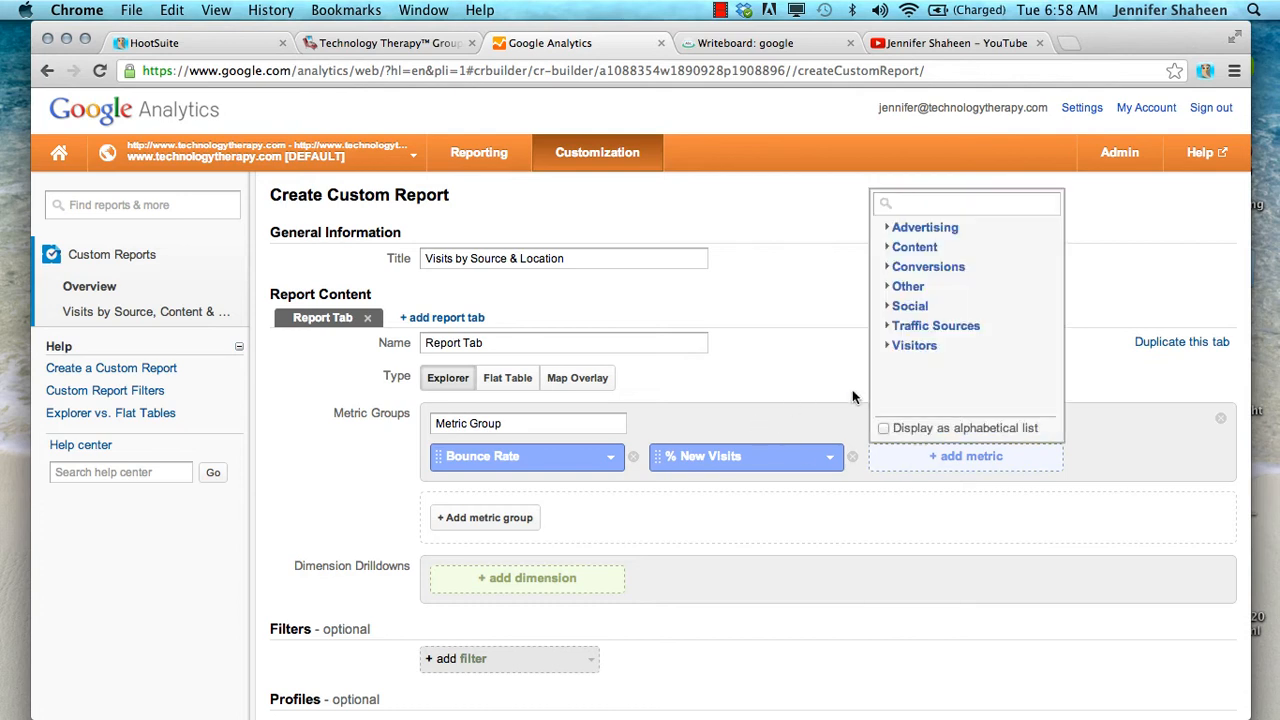
pyautogui.write('ave')
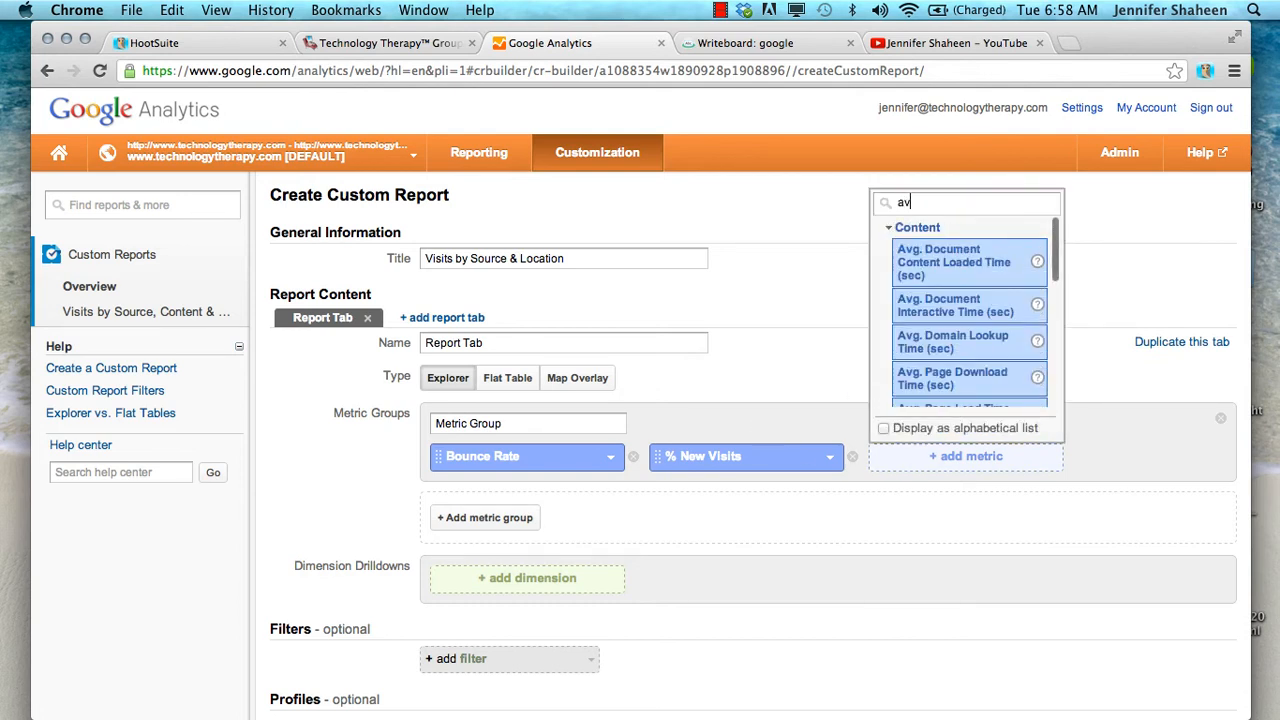
pyautogui.press('BackSpace')
pyautogui.press('BackSpace')
pyautogui.press('BackSpace')
pyautogui.write('time o')
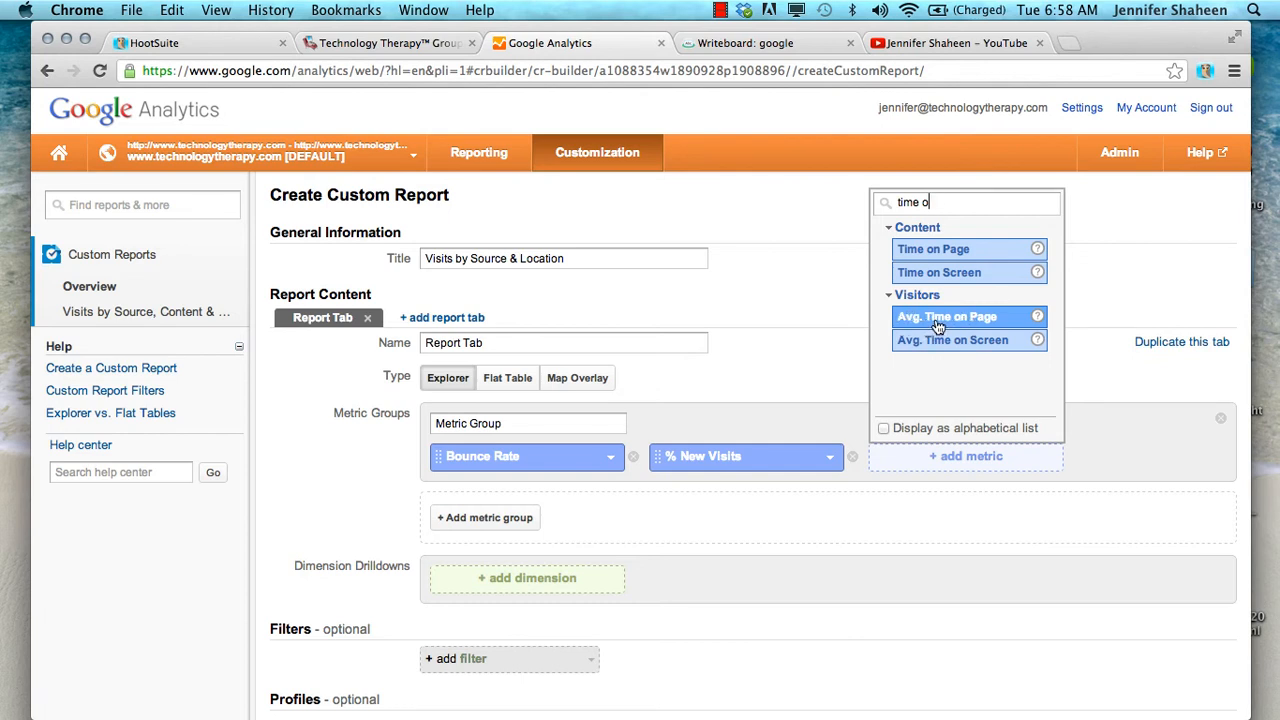
pyautogui.click(938, 318)
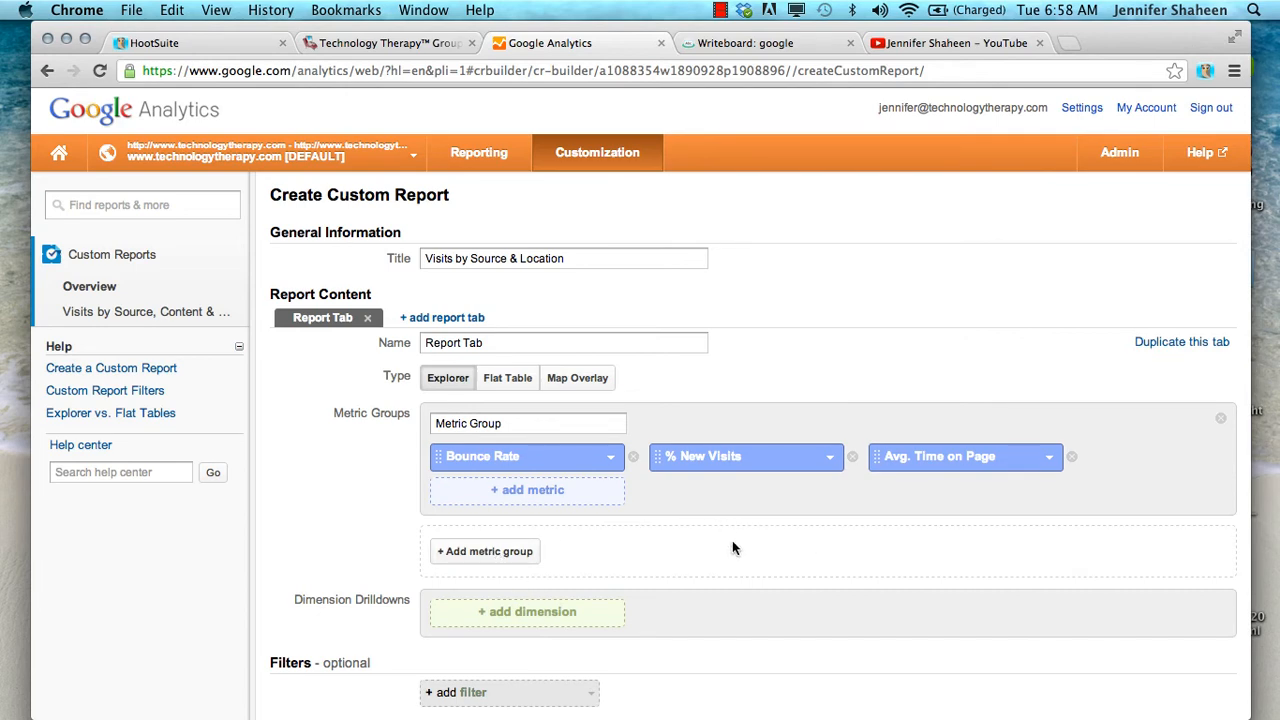
# Search the dimensions for "source" and add Source from Traffic Sources as the first dimension drilldown
pyautogui.scroll(-5, 733, 547)
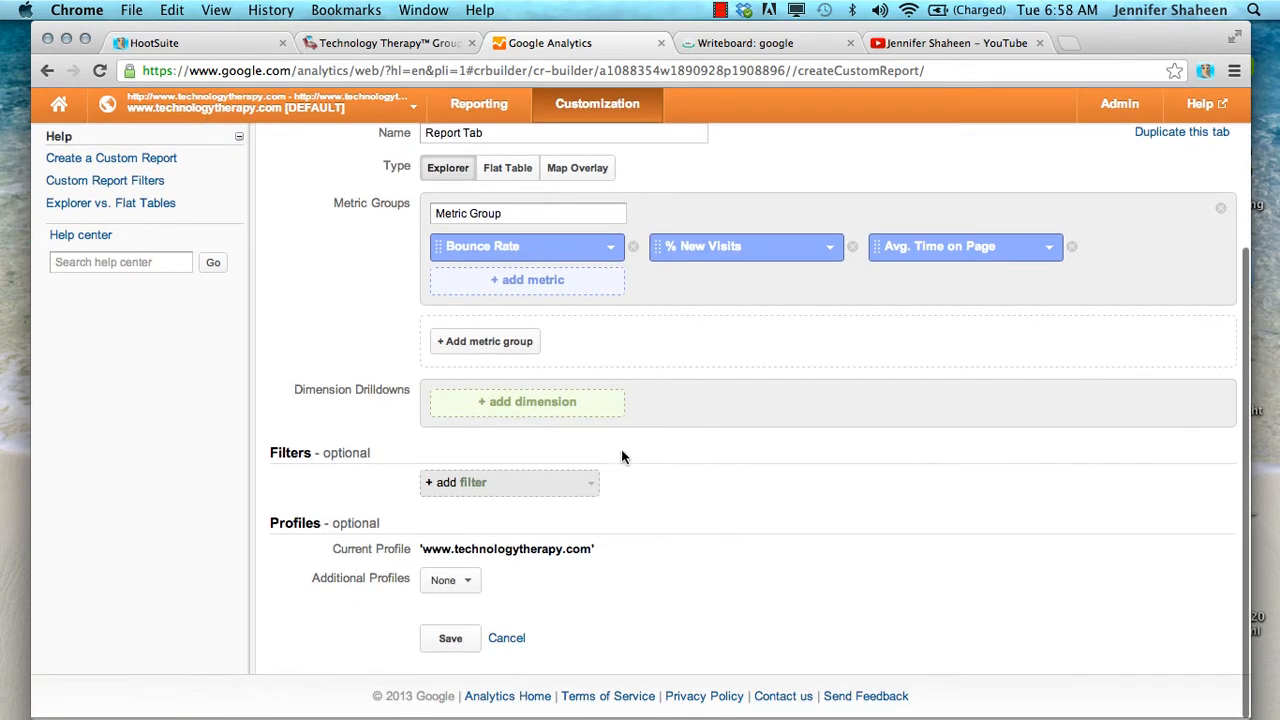
pyautogui.click(533, 411)
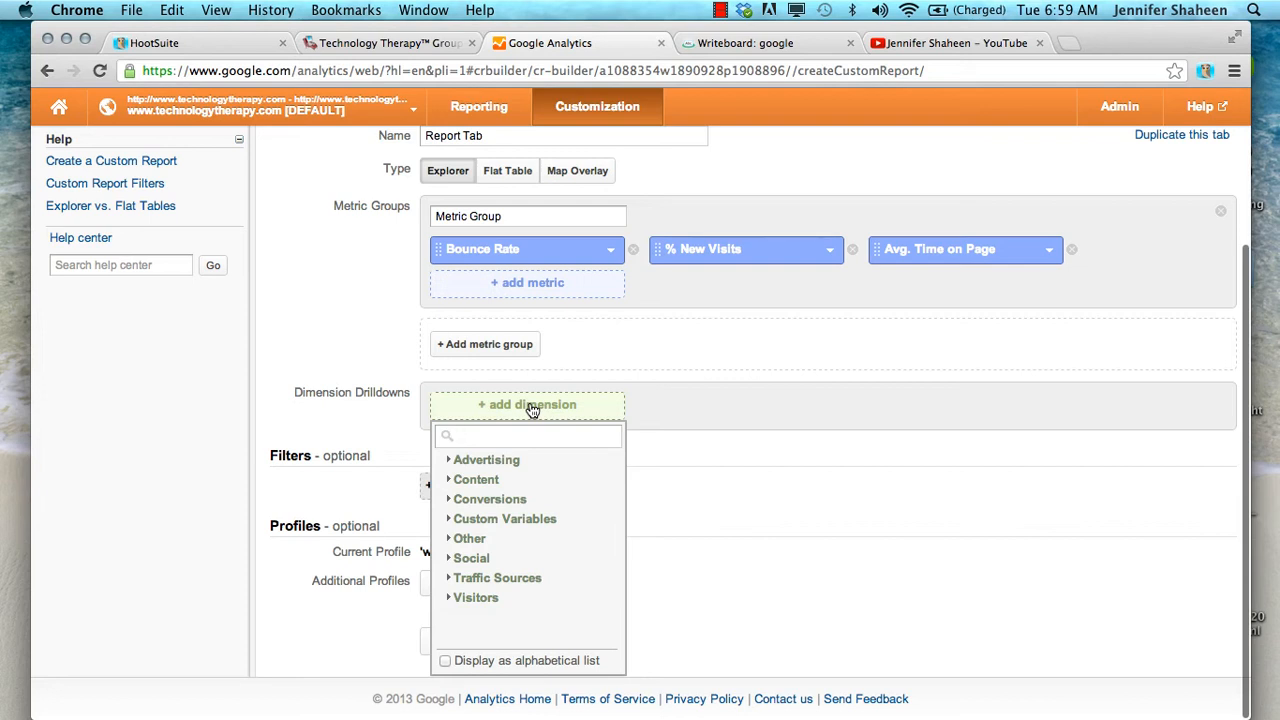
pyautogui.write('source')
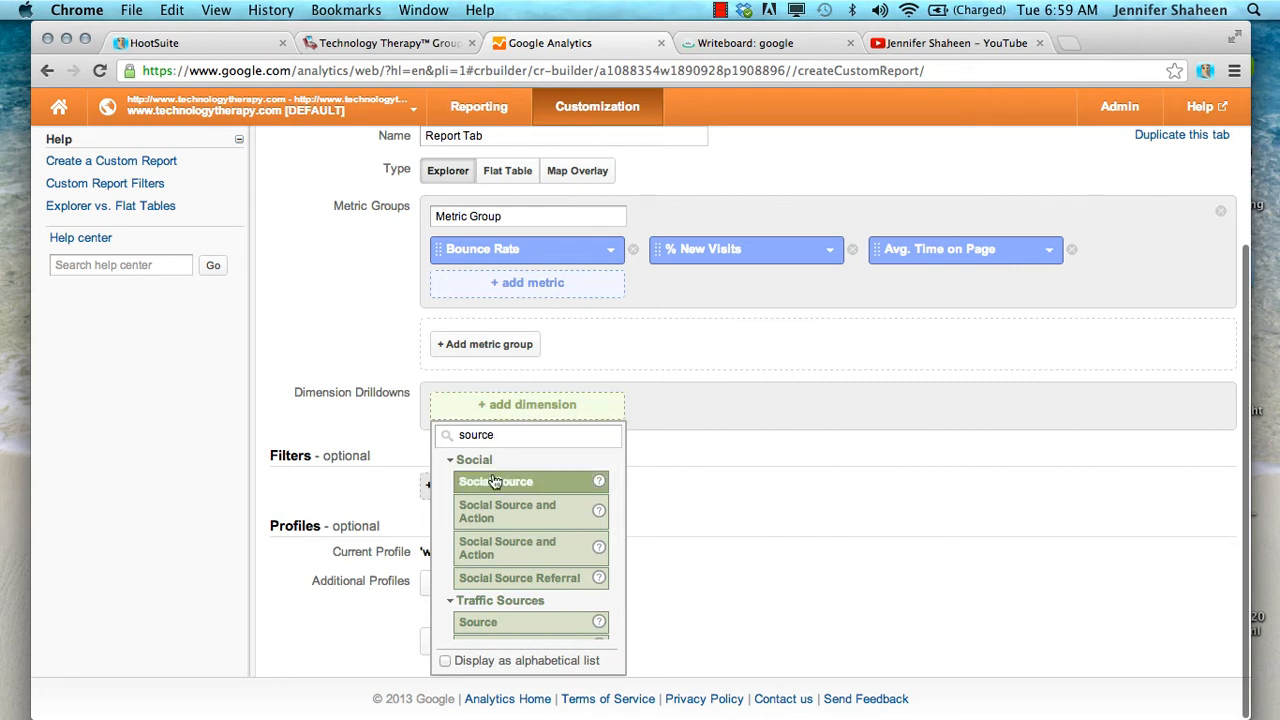
pyautogui.scroll(-2, 487, 523)
pyautogui.scroll(1, 487, 523)
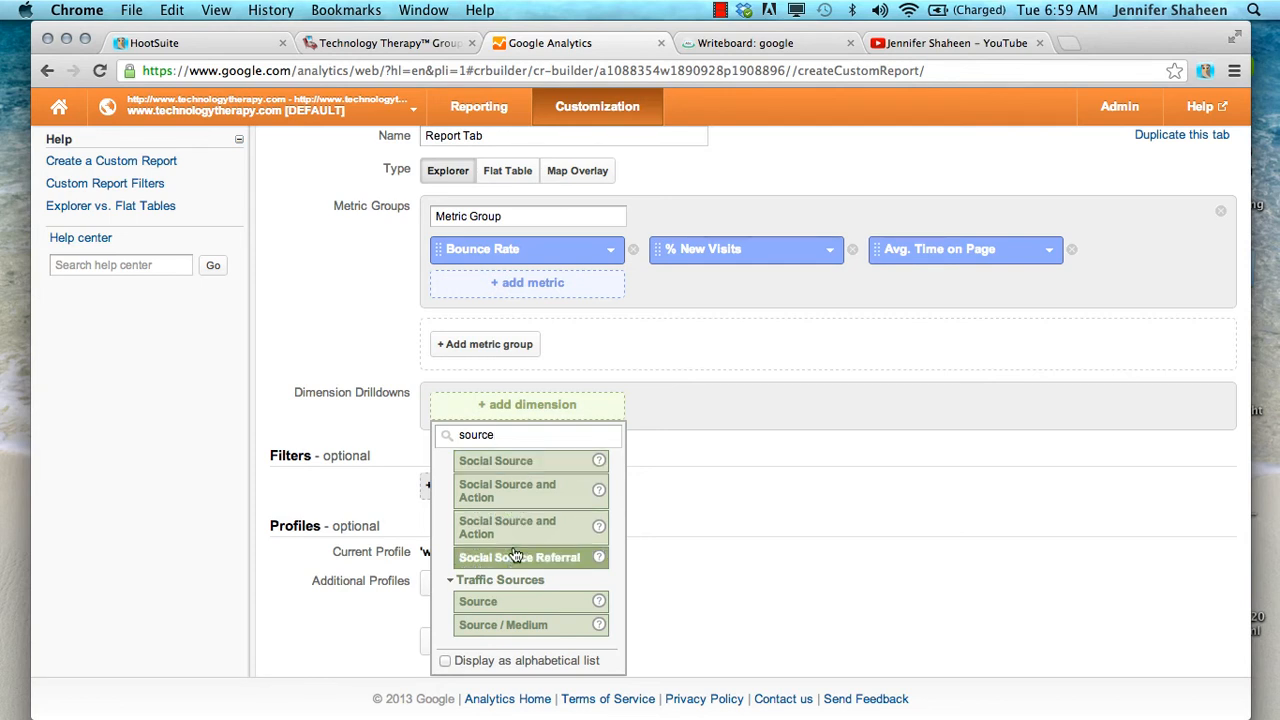
pyautogui.click(506, 607)
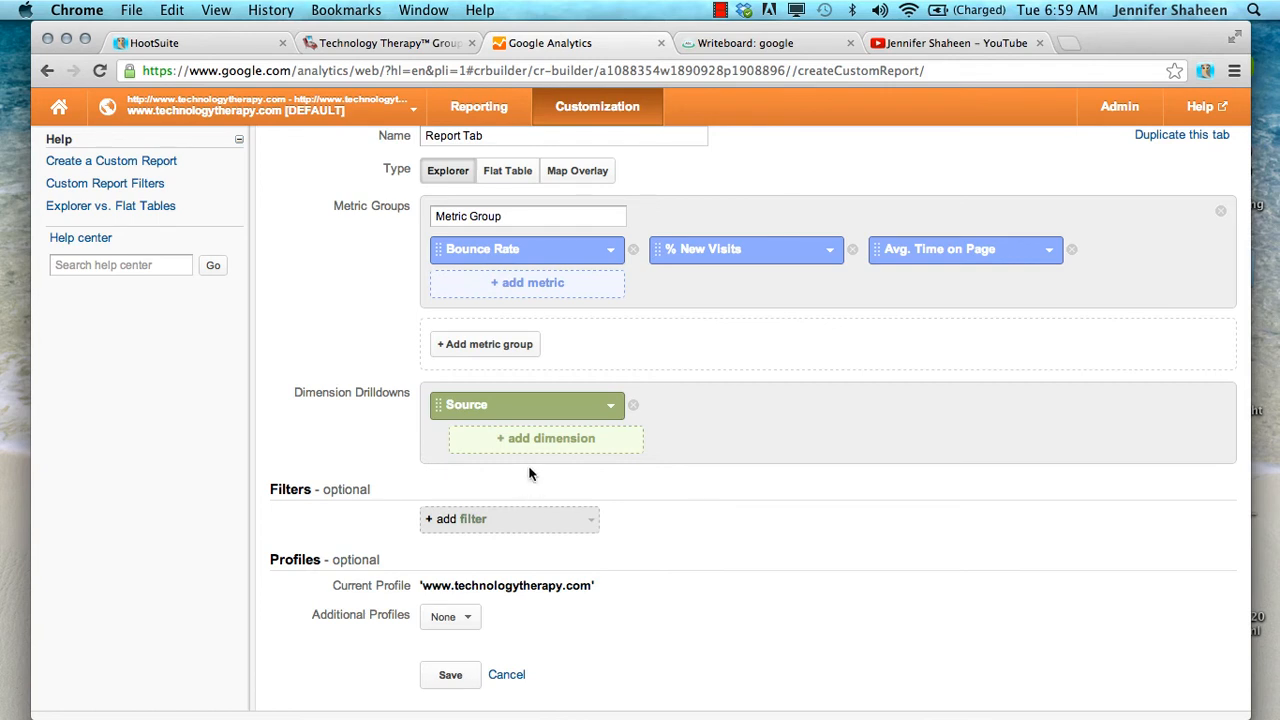
# Search the dimensions for "page tit" and add Page Title as the second dimension drilldown under Source
pyautogui.click(518, 441)
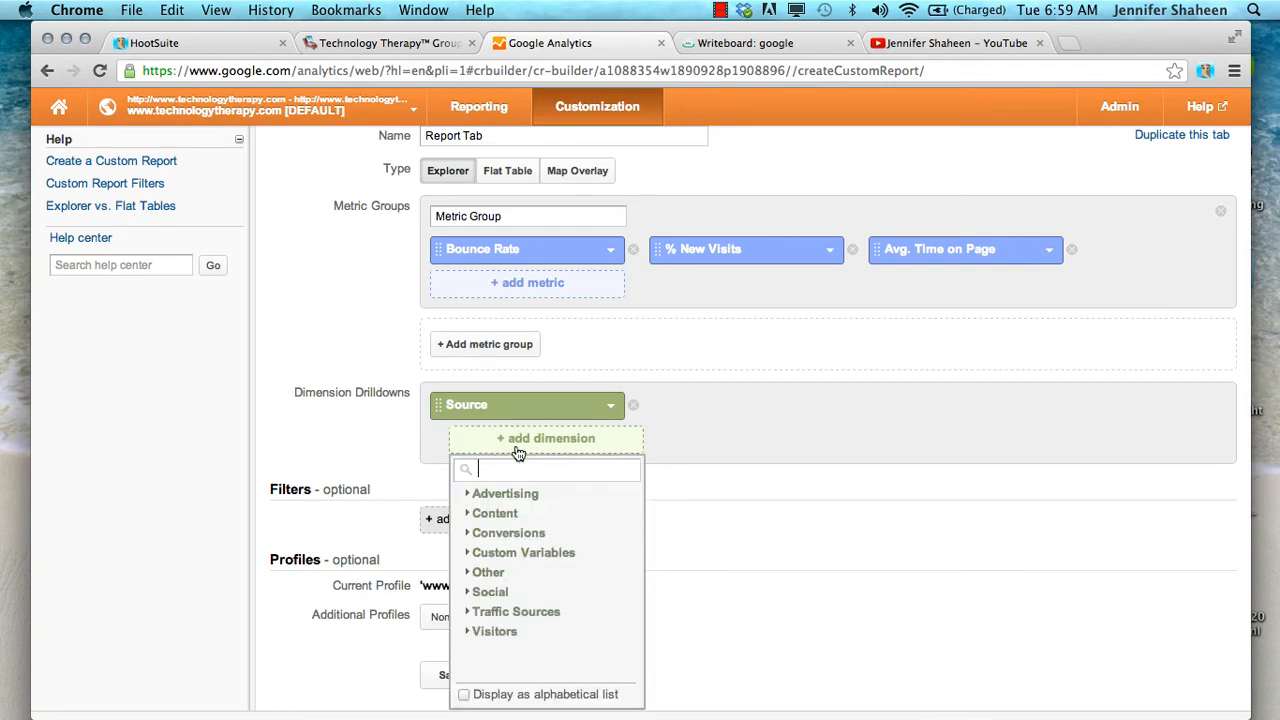
pyautogui.write('page')
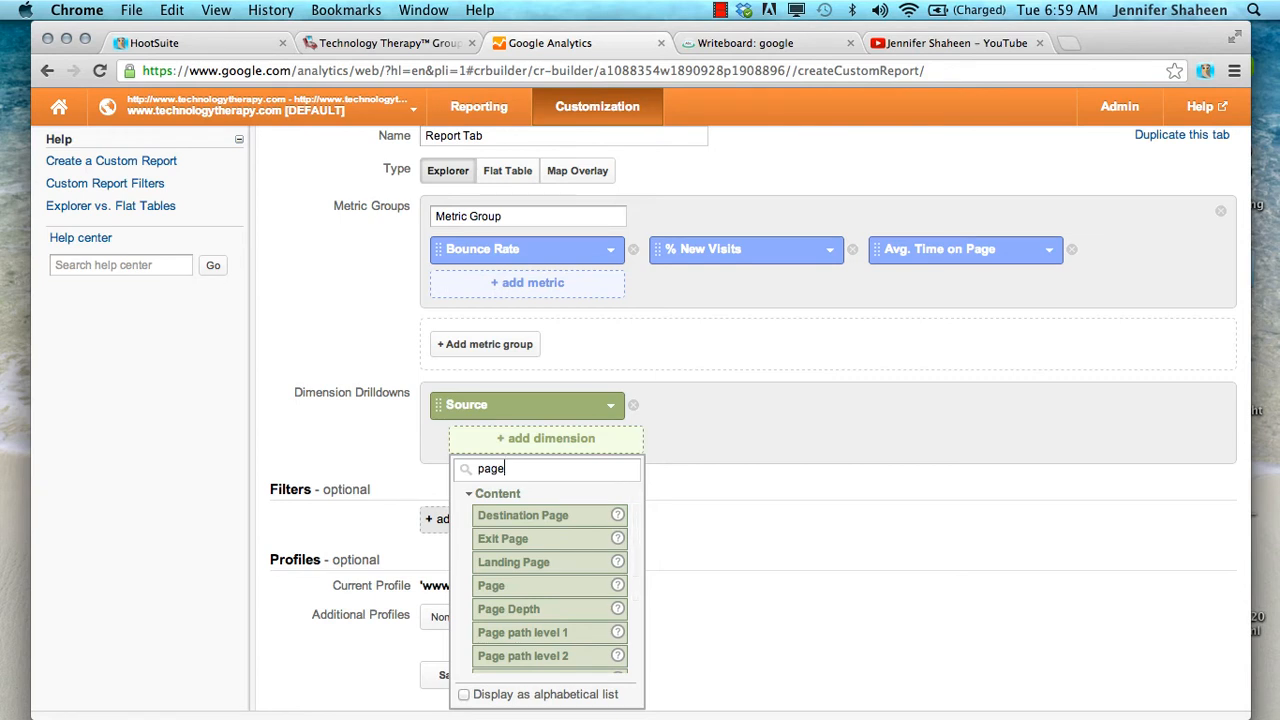
pyautogui.write(' tit')
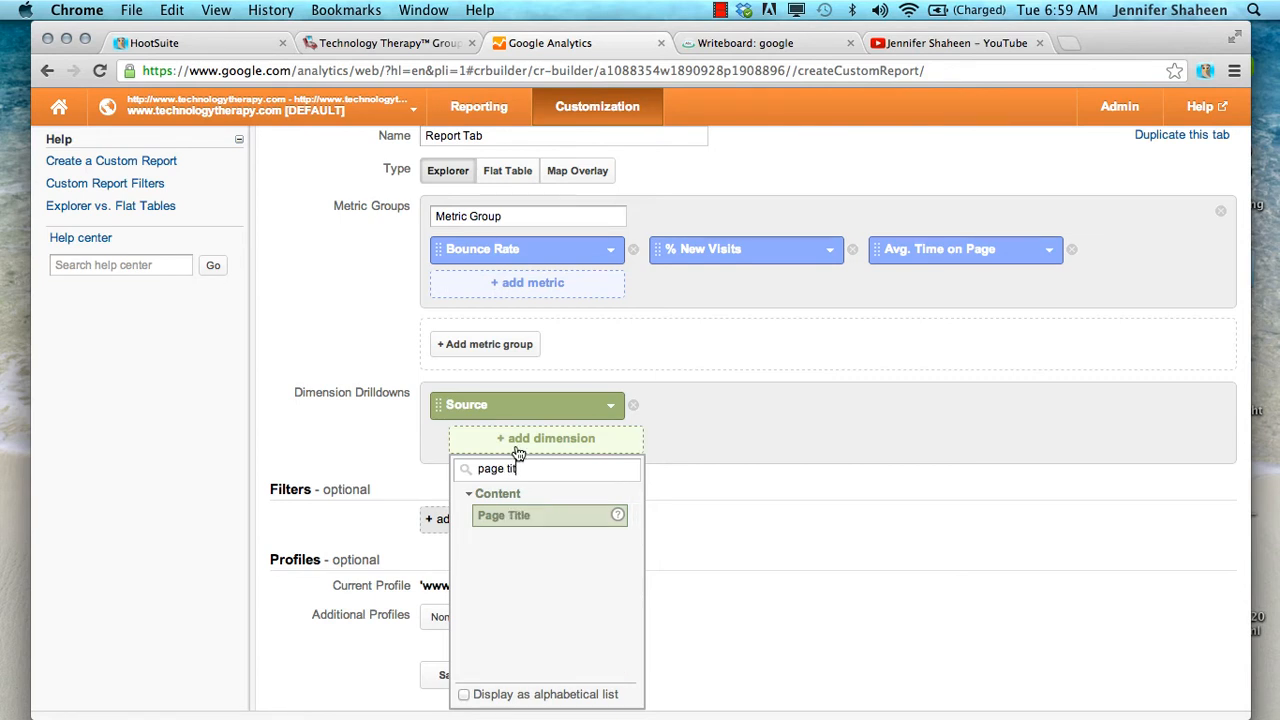
pyautogui.click(517, 524)
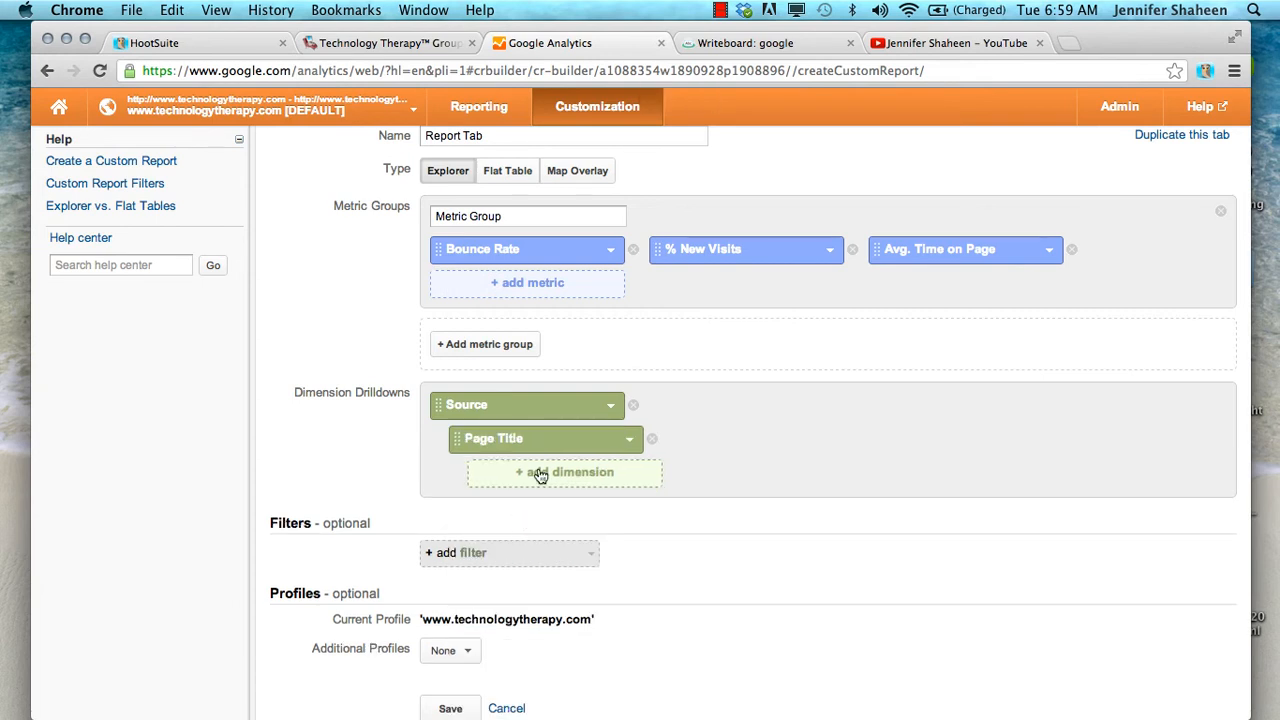
# Browse the Advertising, Content and Visitors dimension categories for a third drilldown below Page Title
pyautogui.click(540, 474)
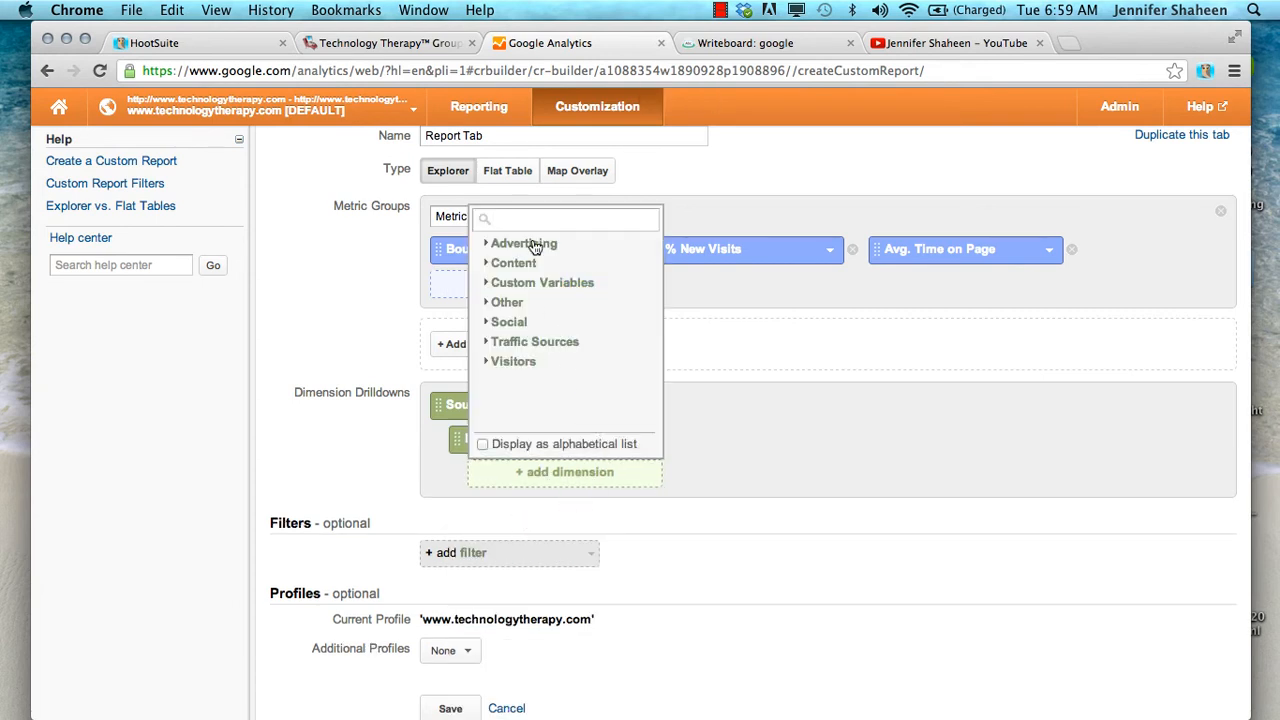
pyautogui.click(489, 247)
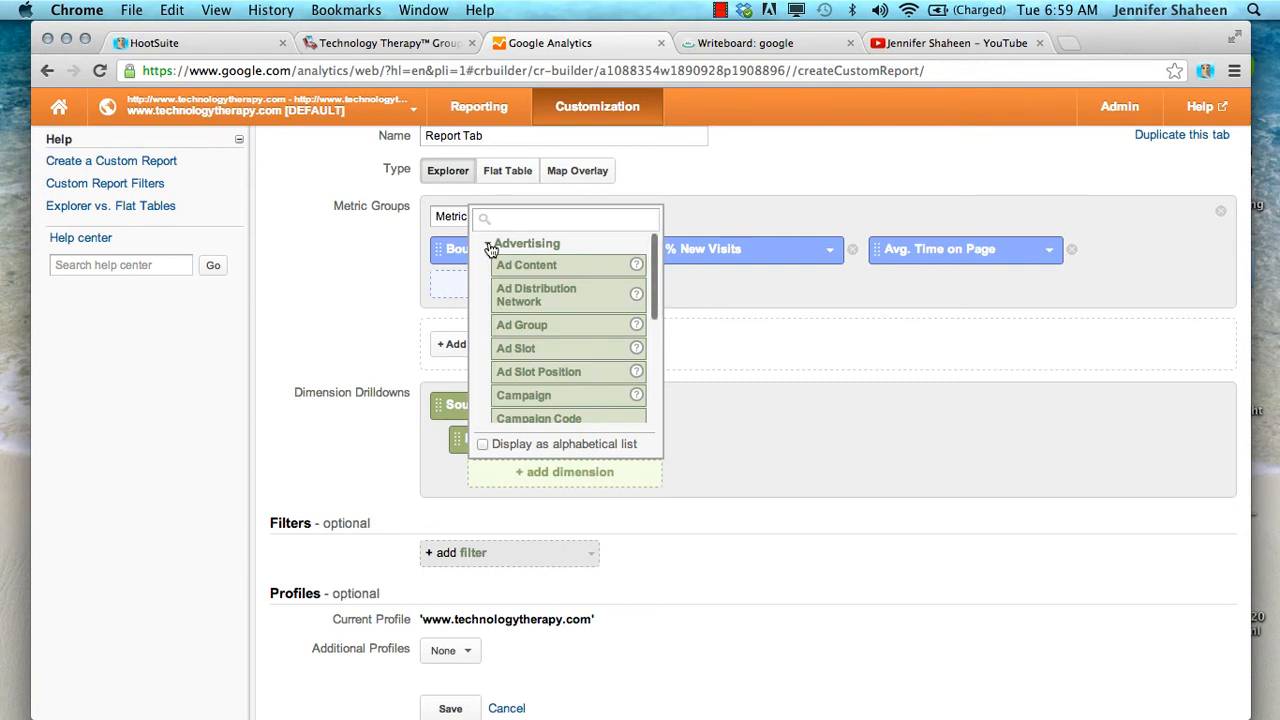
pyautogui.click(489, 247)
pyautogui.click(484, 265)
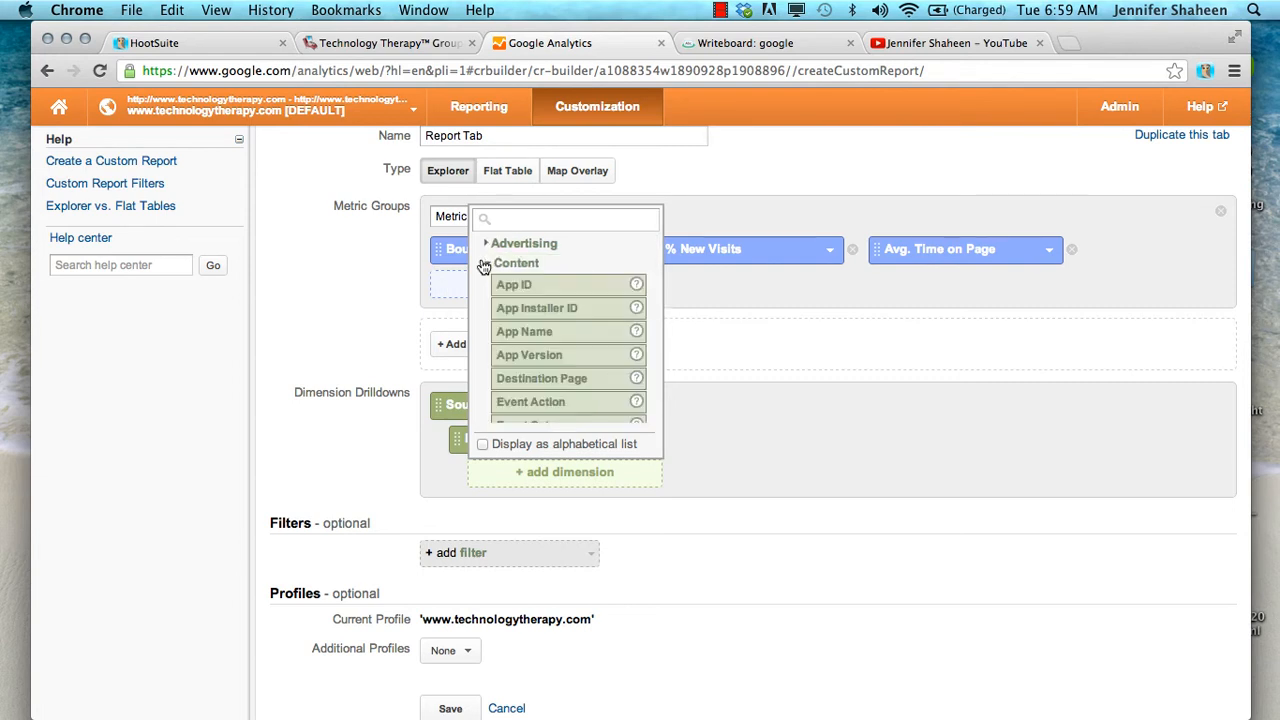
pyautogui.click(484, 265)
pyautogui.click(488, 364)
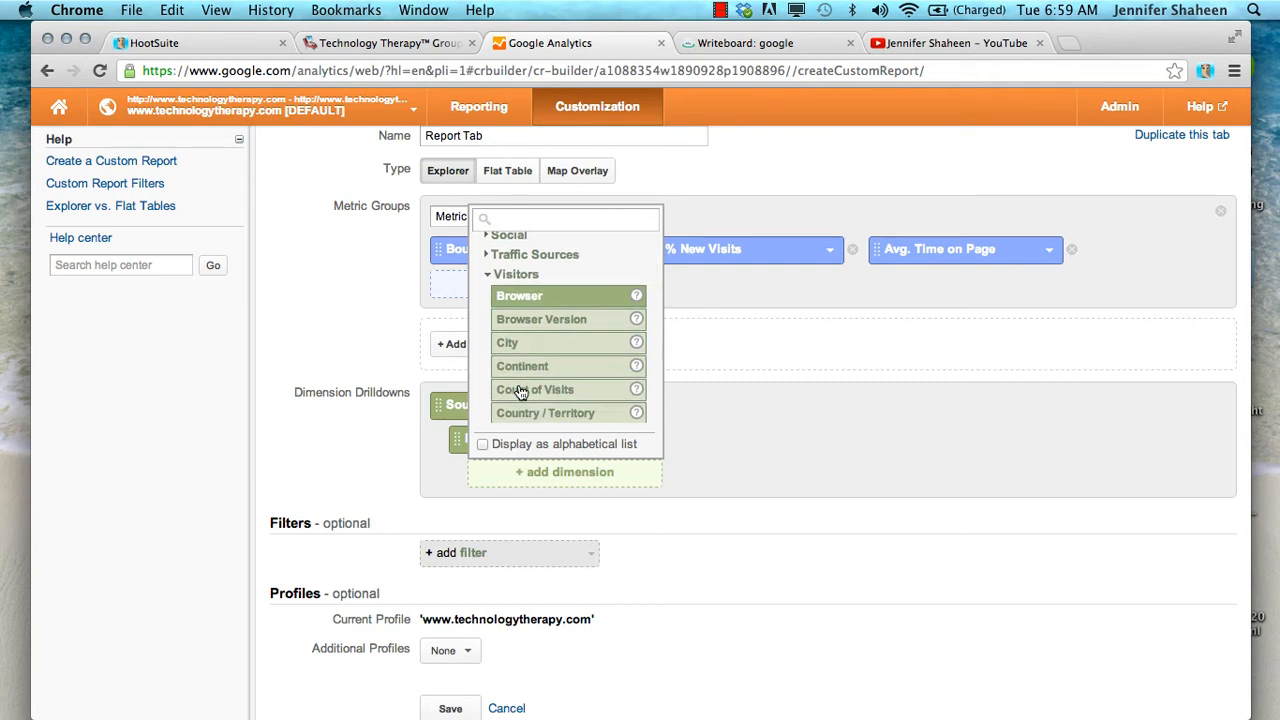
pyautogui.scroll(-2, 520, 392)
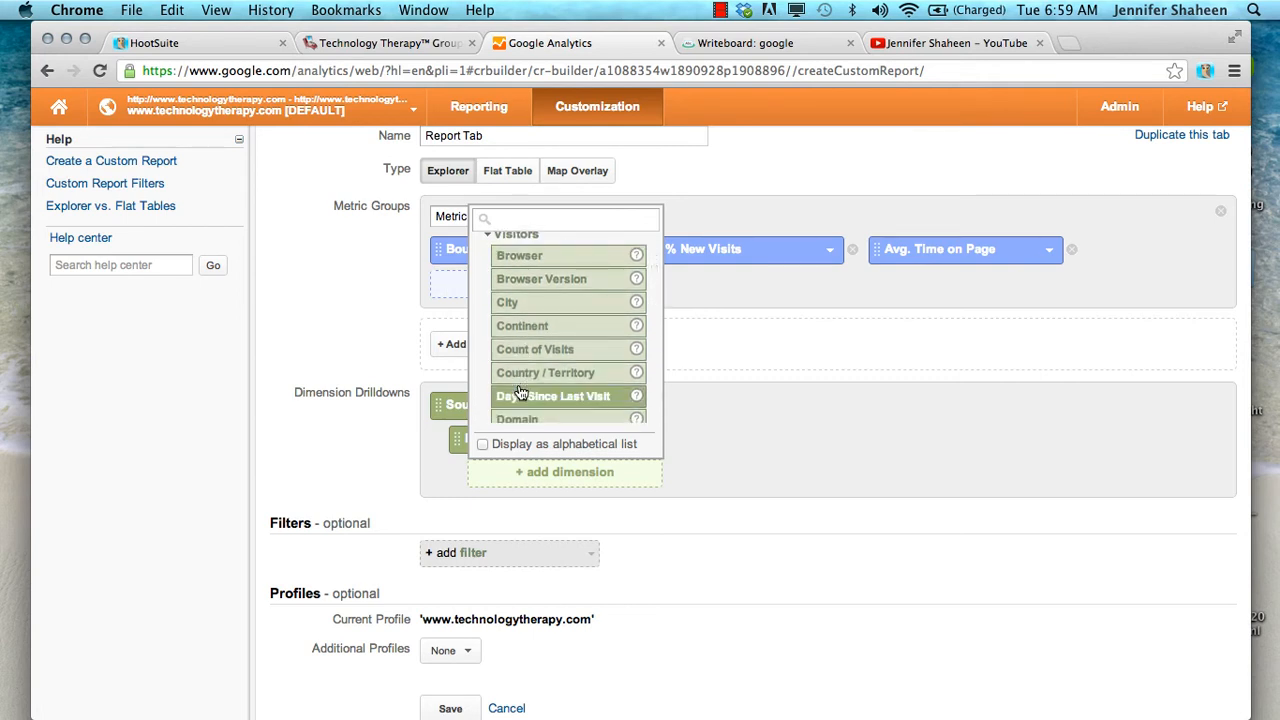
pyautogui.scroll(-2, 520, 392)
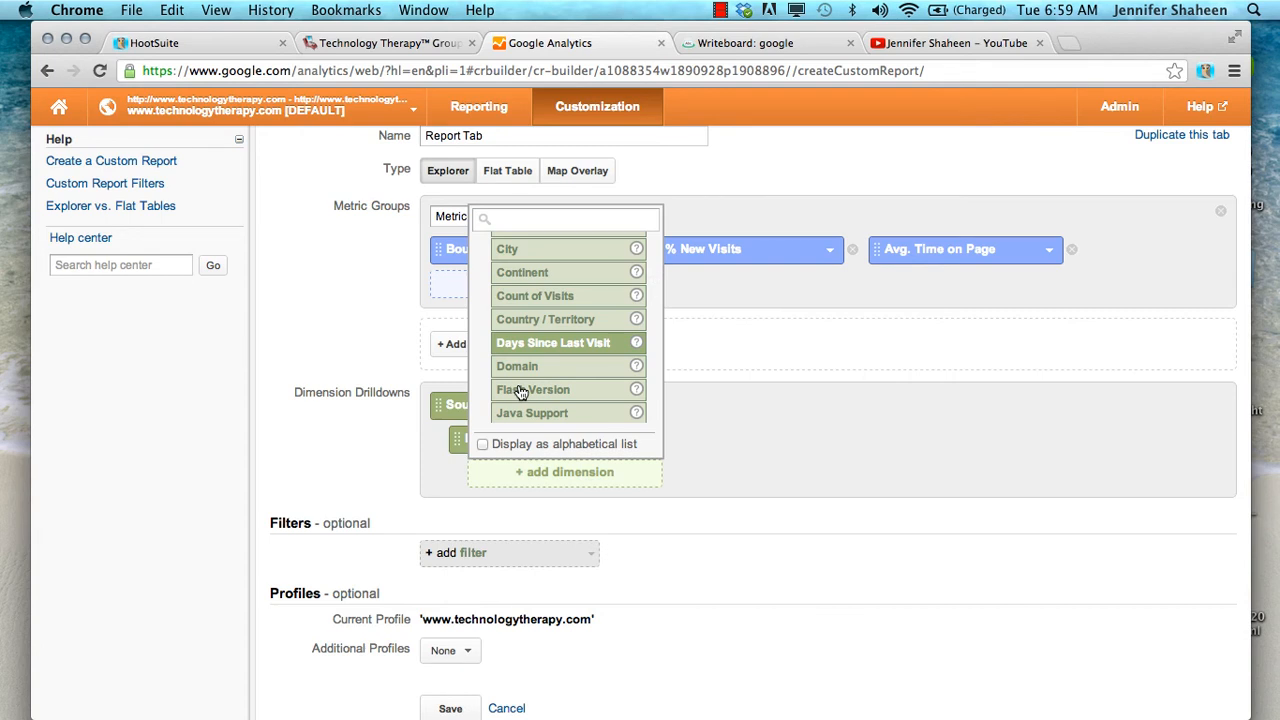
pyautogui.scroll(-9, 520, 392)
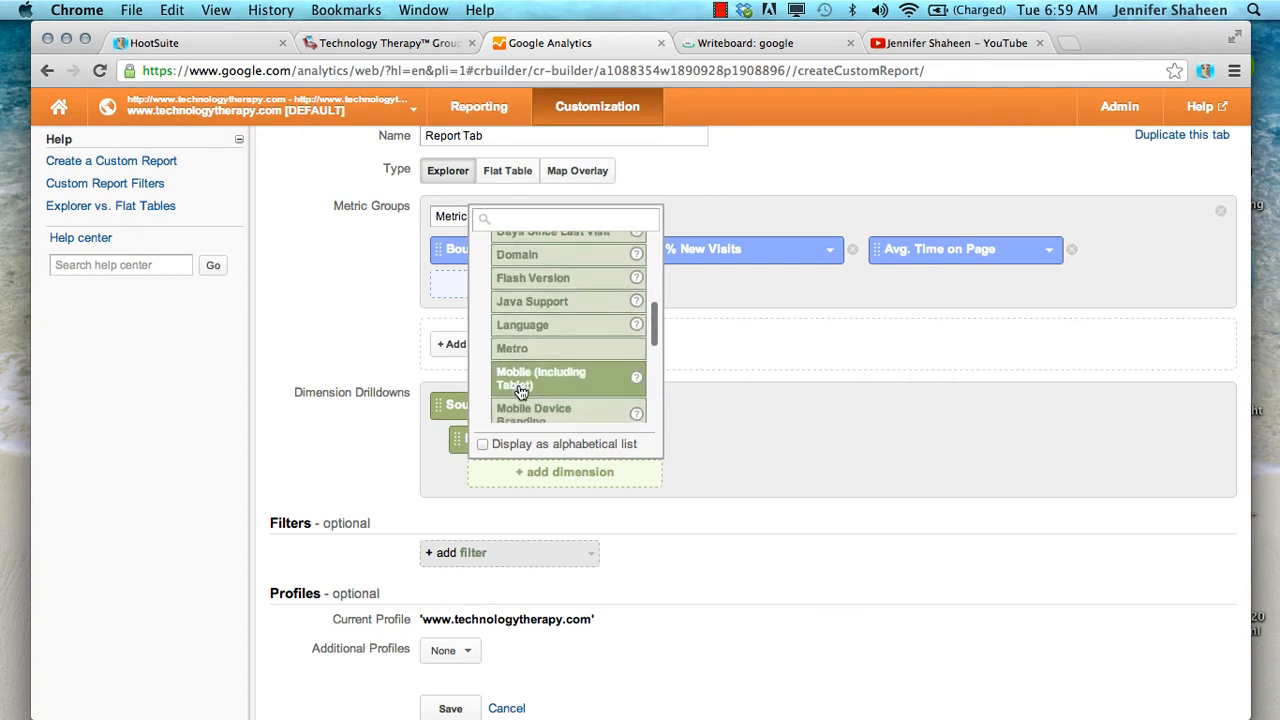
pyautogui.scroll(-4, 520, 392)
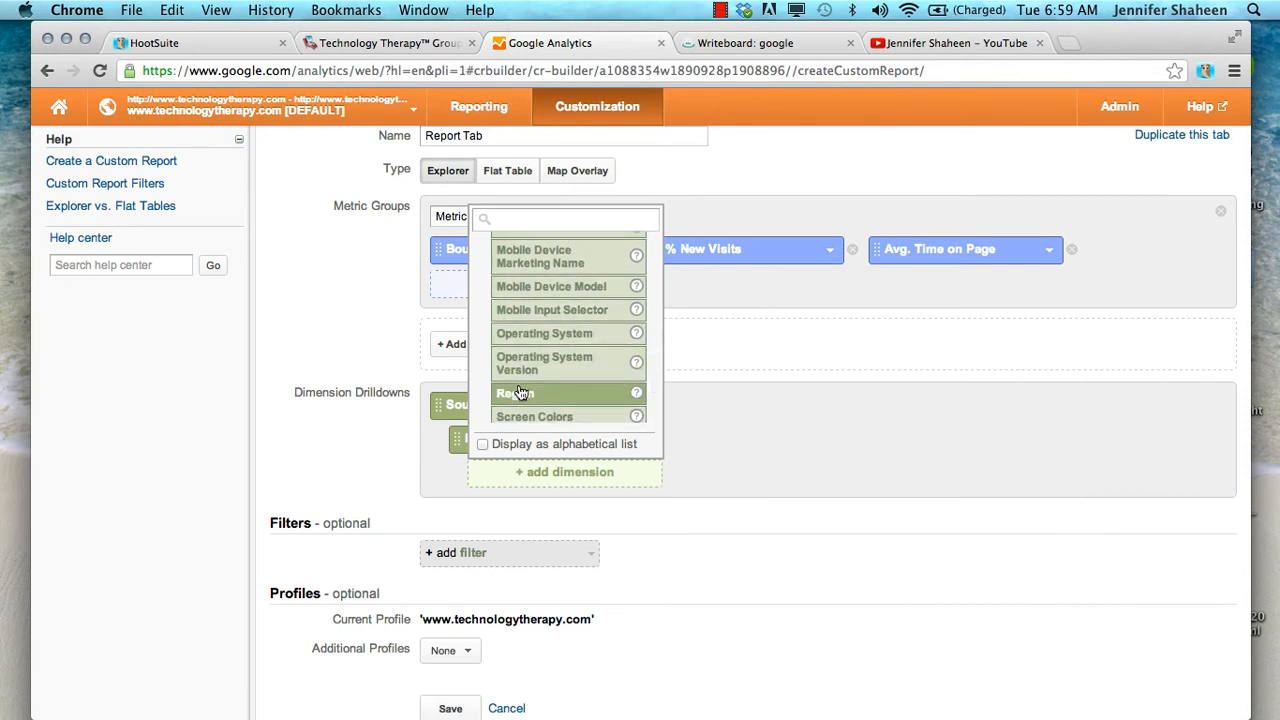
# Search the dimensions for "serv" and add Service Provider as the third dimension drilldown
pyautogui.click(512, 218)
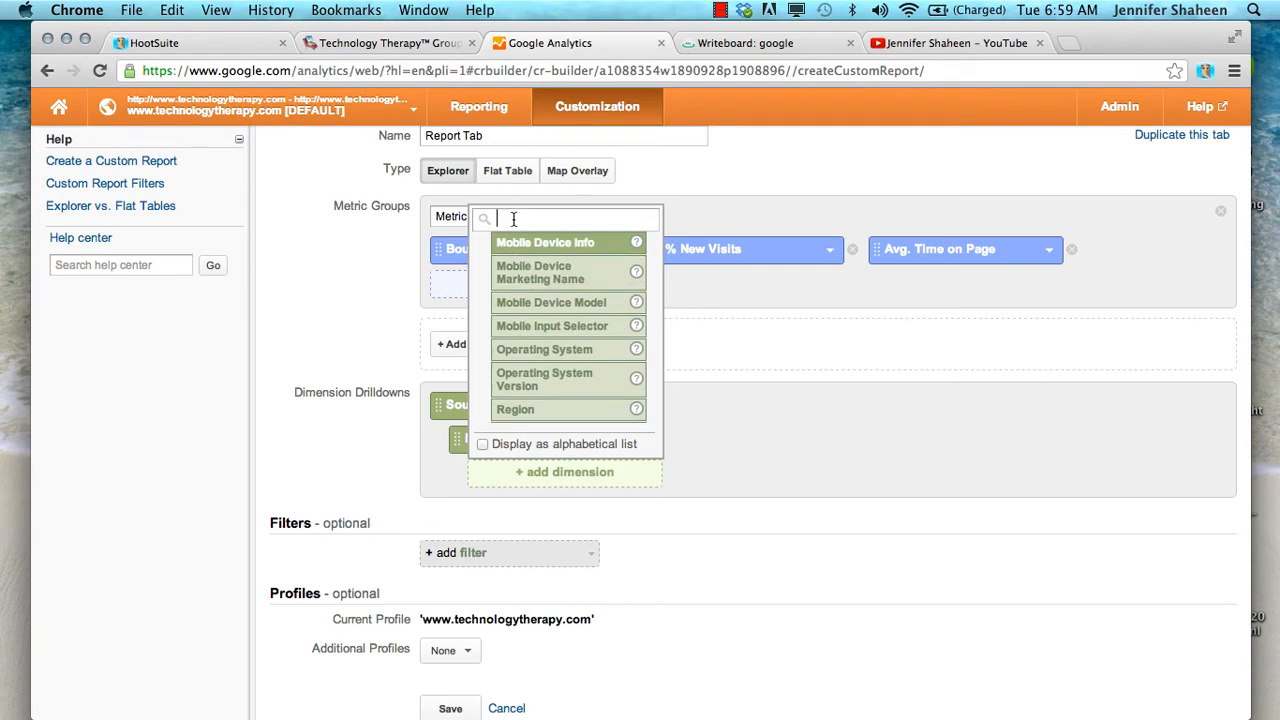
pyautogui.write('serv')
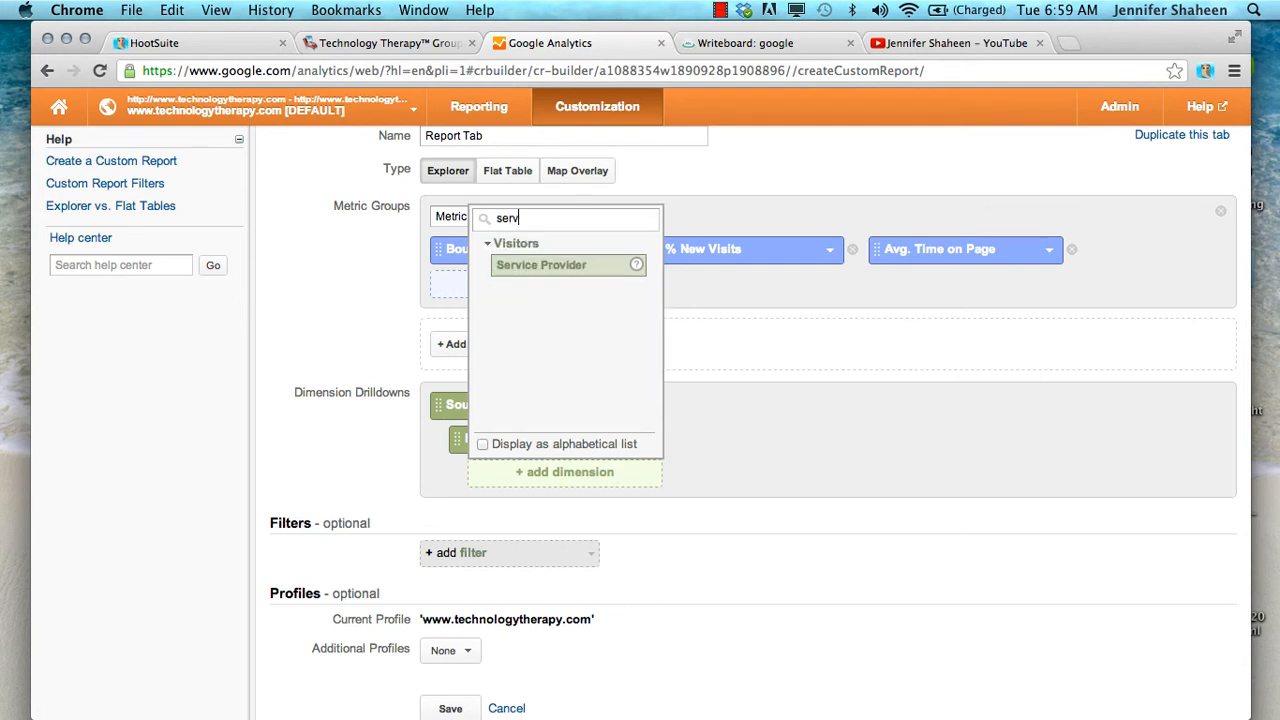
pyautogui.click(540, 266)
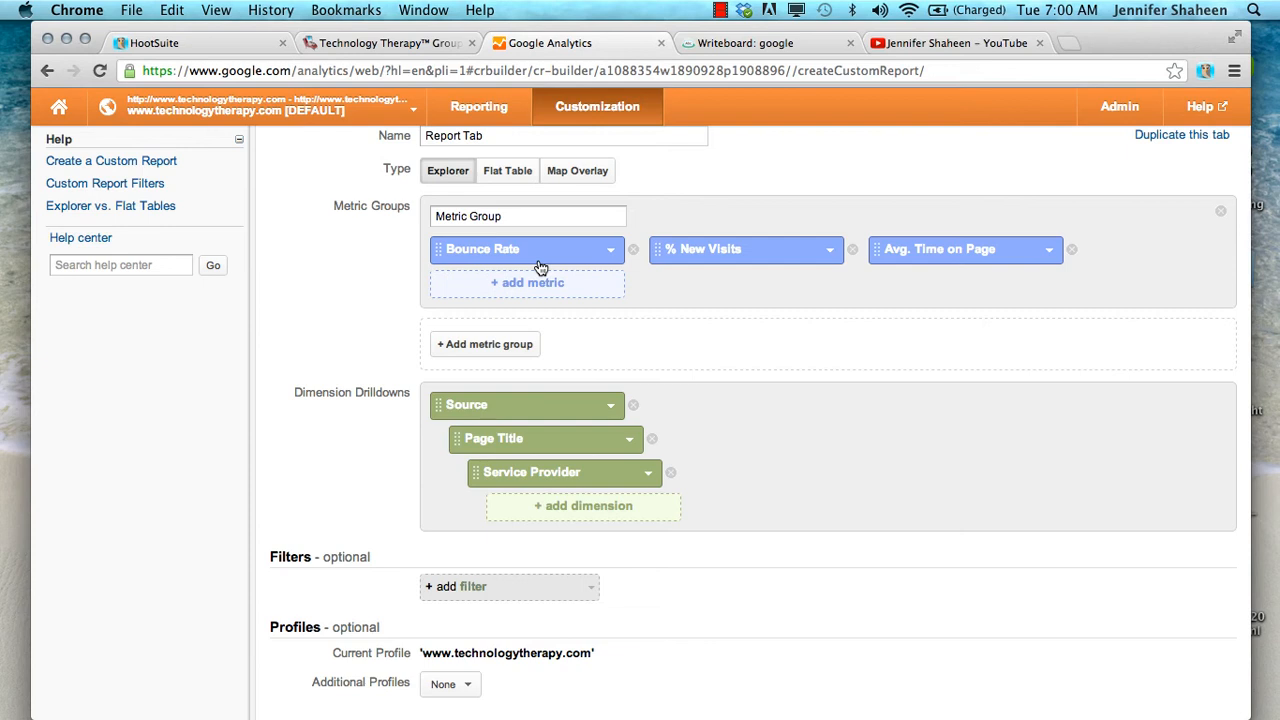
# Check the list of additional profiles without selecting any, and save the custom report
pyautogui.scroll(-2, 744, 270)
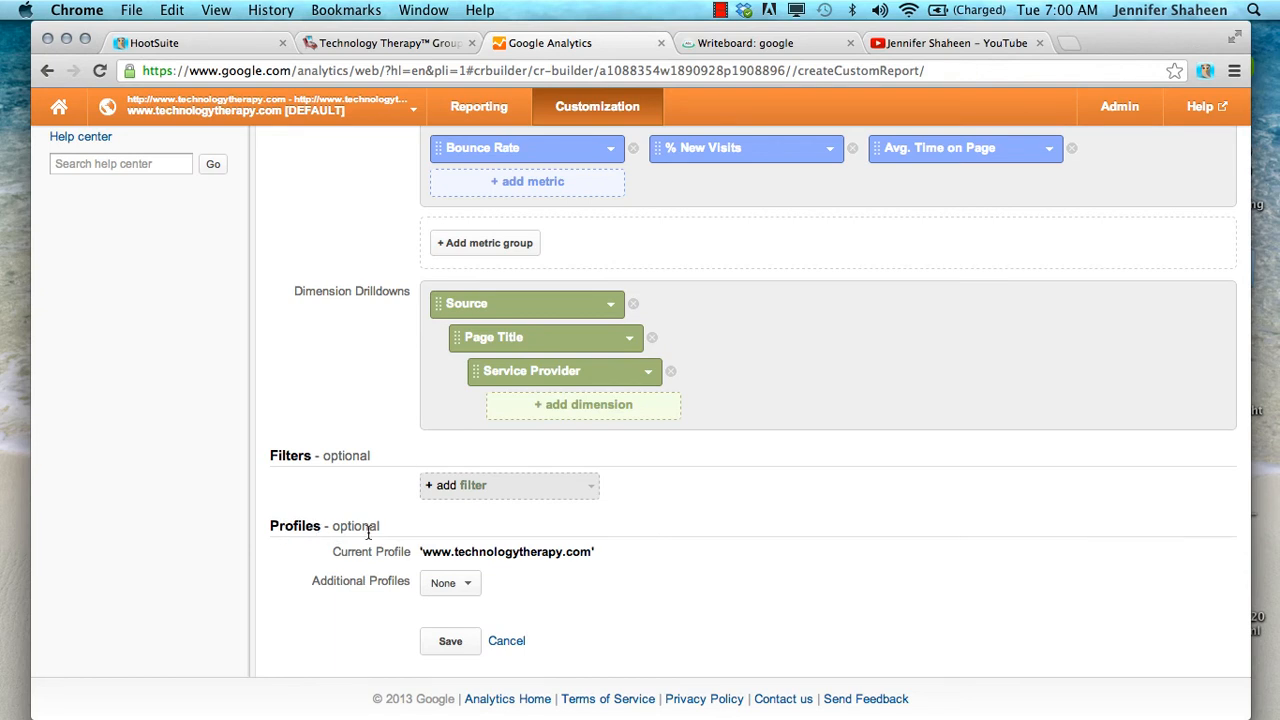
pyautogui.click(456, 590)
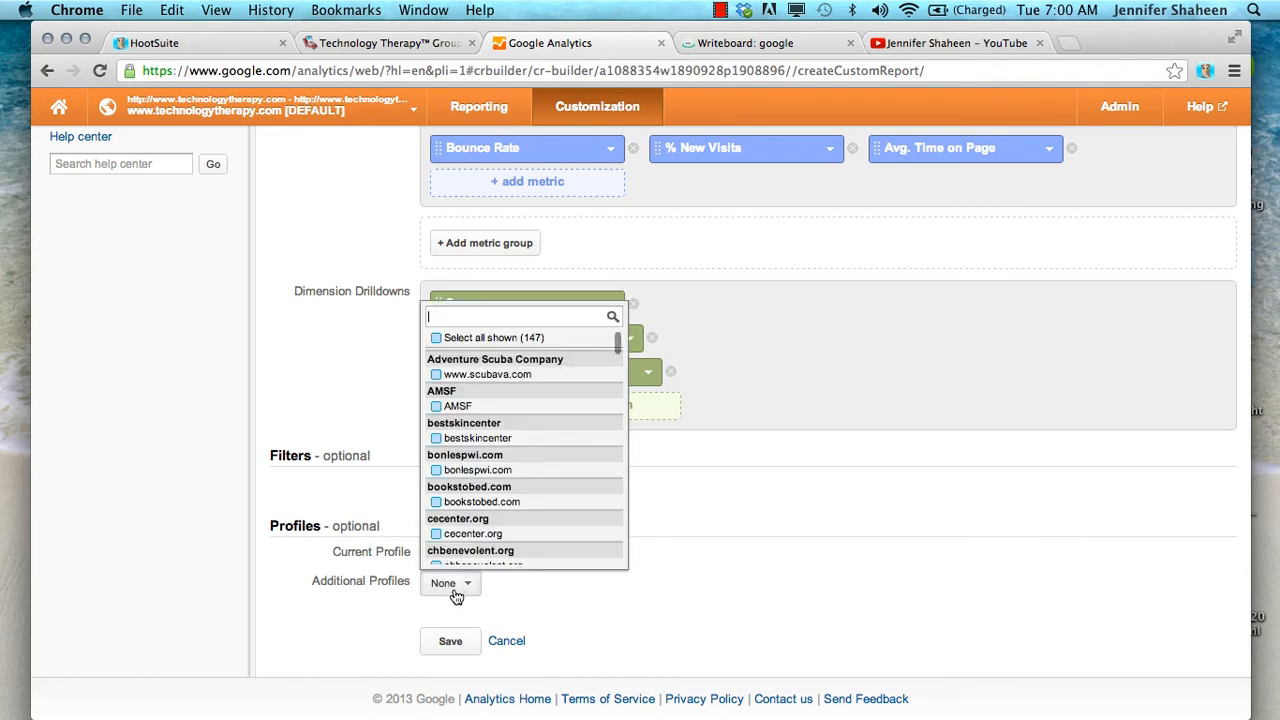
pyautogui.click(340, 601)
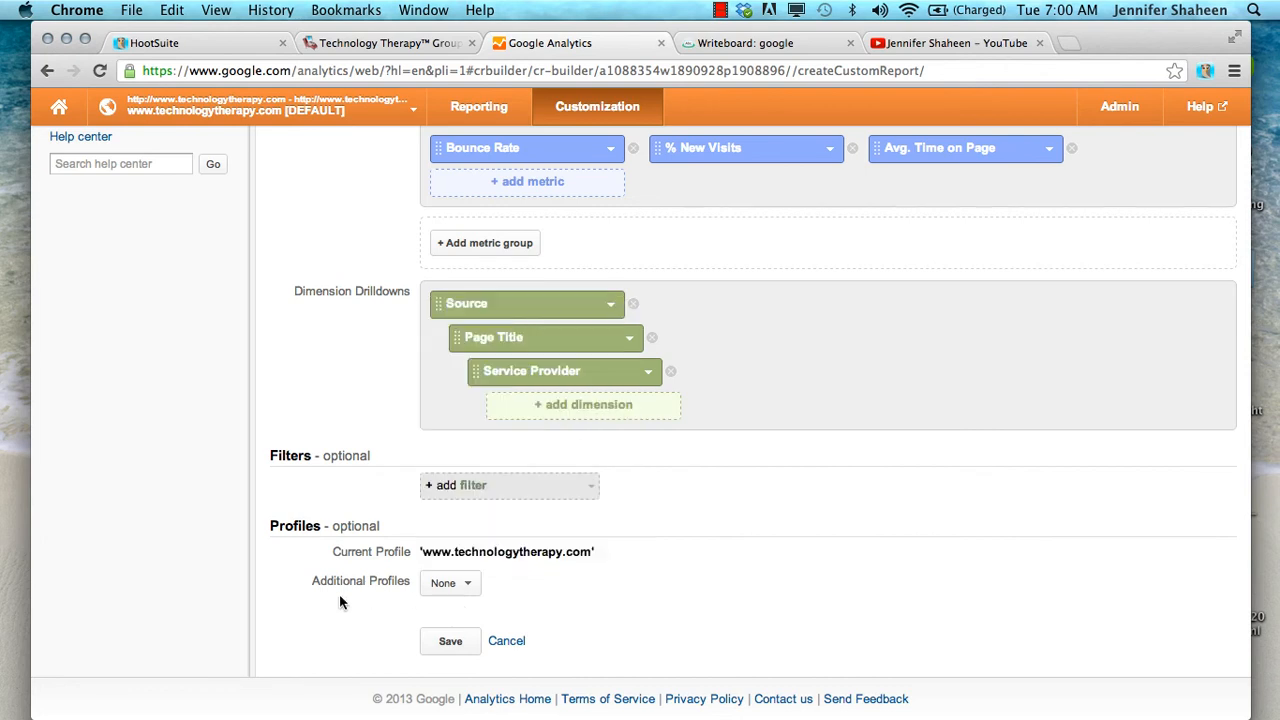
pyautogui.click(450, 643)
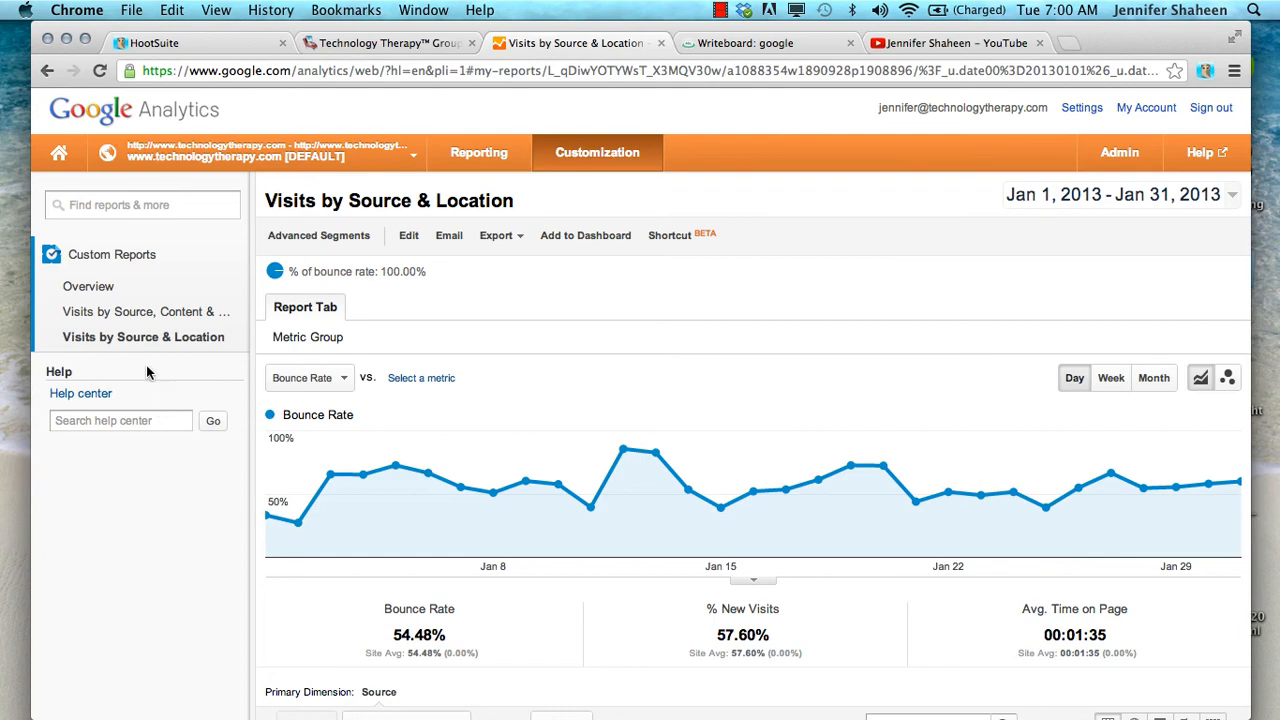
# Drill down into the source aalsmeerwebdirectory.com in the report table and review its Page Title data
pyautogui.scroll(-5, 233, 511)
pyautogui.scroll(-2, 233, 519)
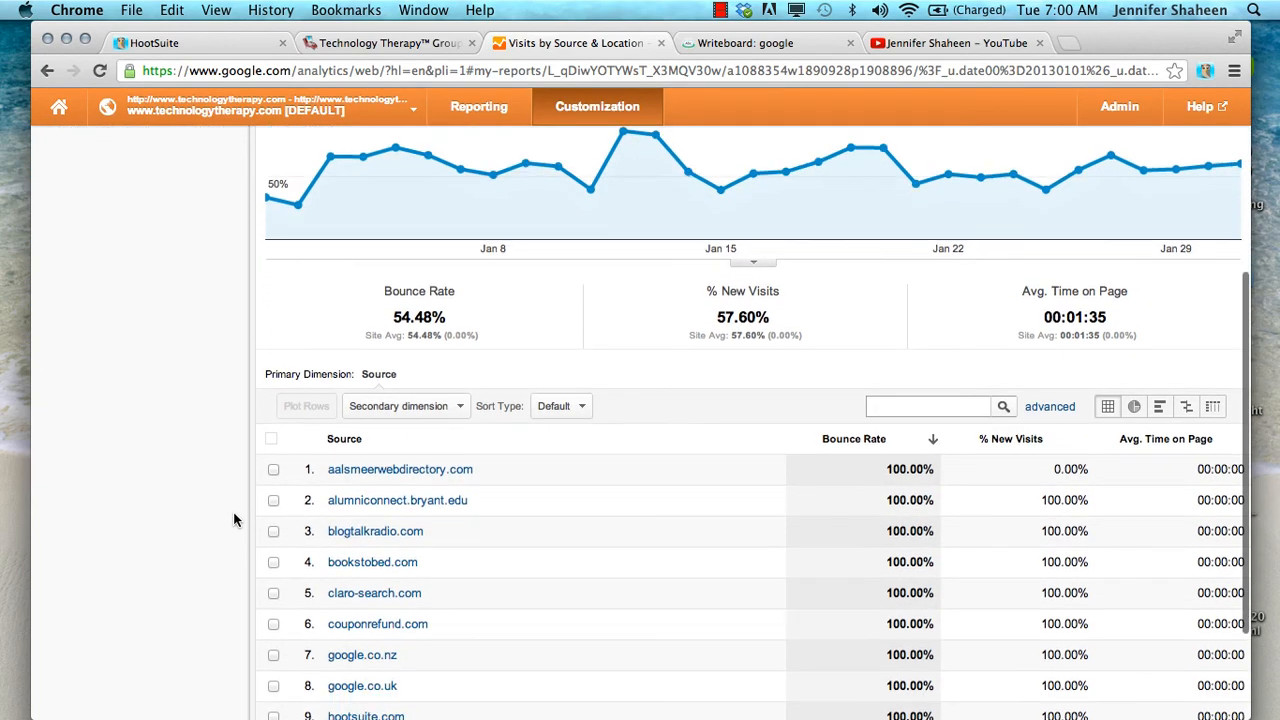
pyautogui.click(362, 474)
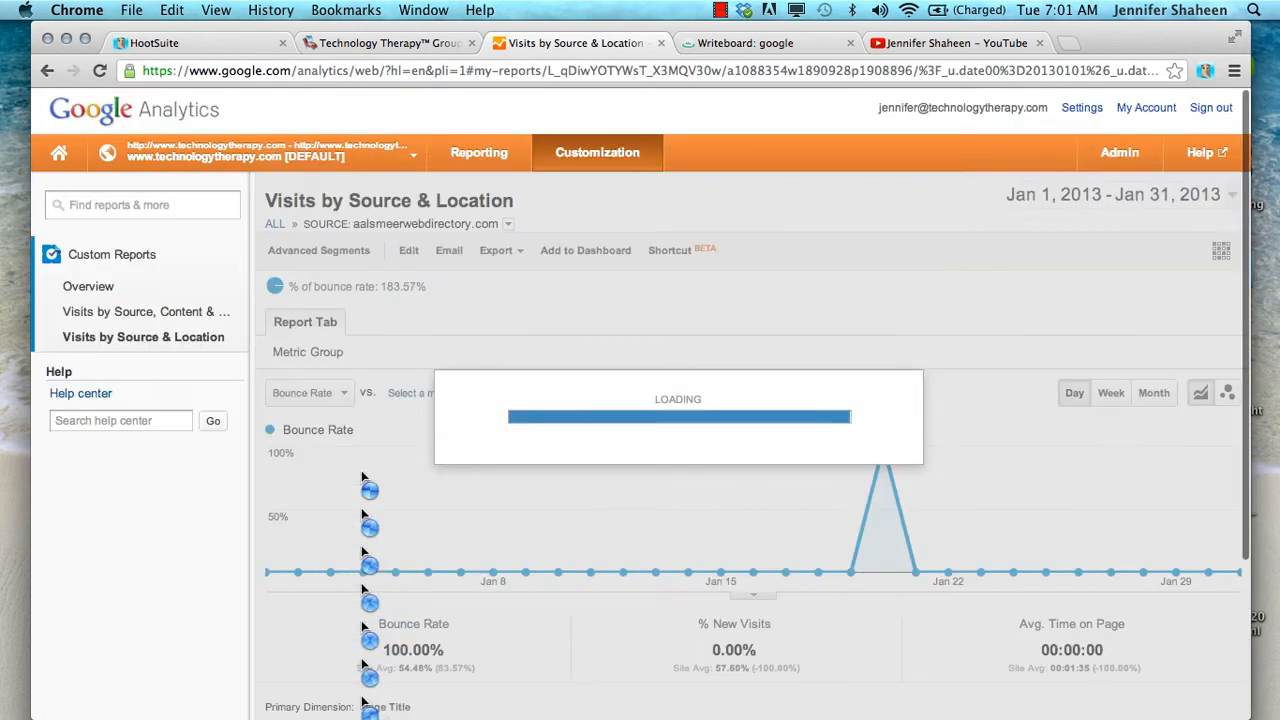
pyautogui.scroll(-4, 361, 470)
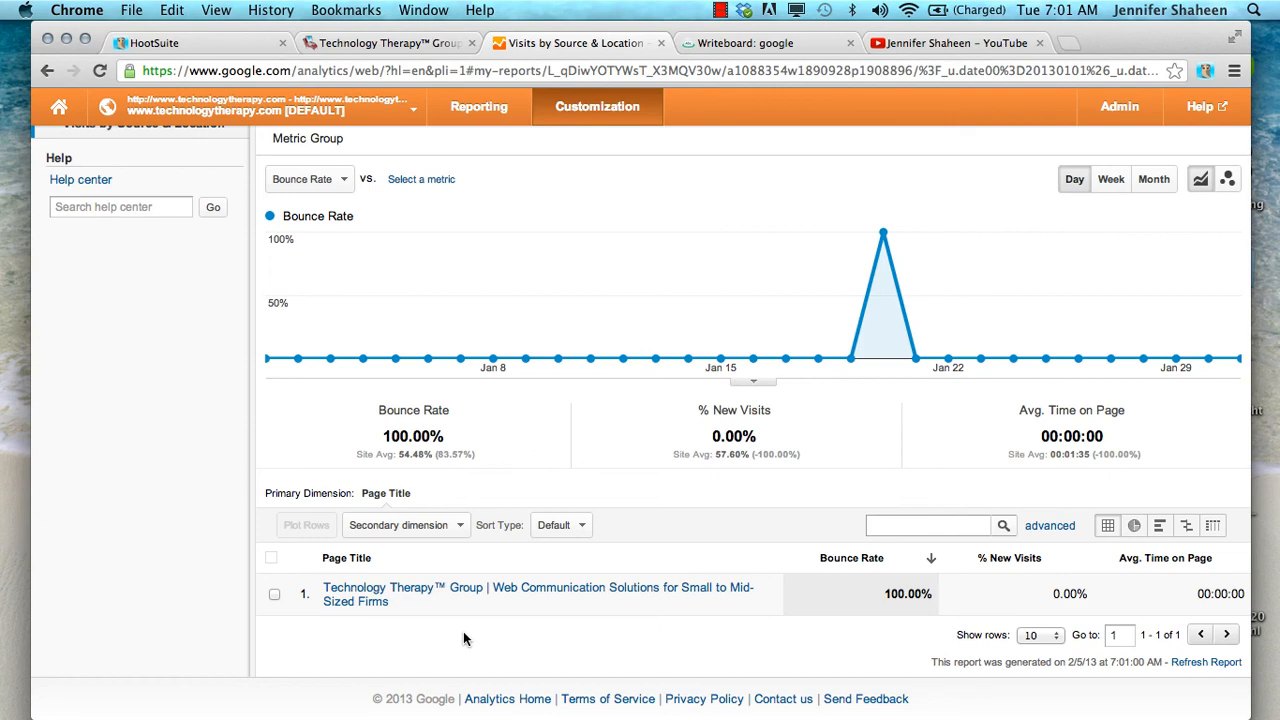
pyautogui.scroll(4, 463, 636)
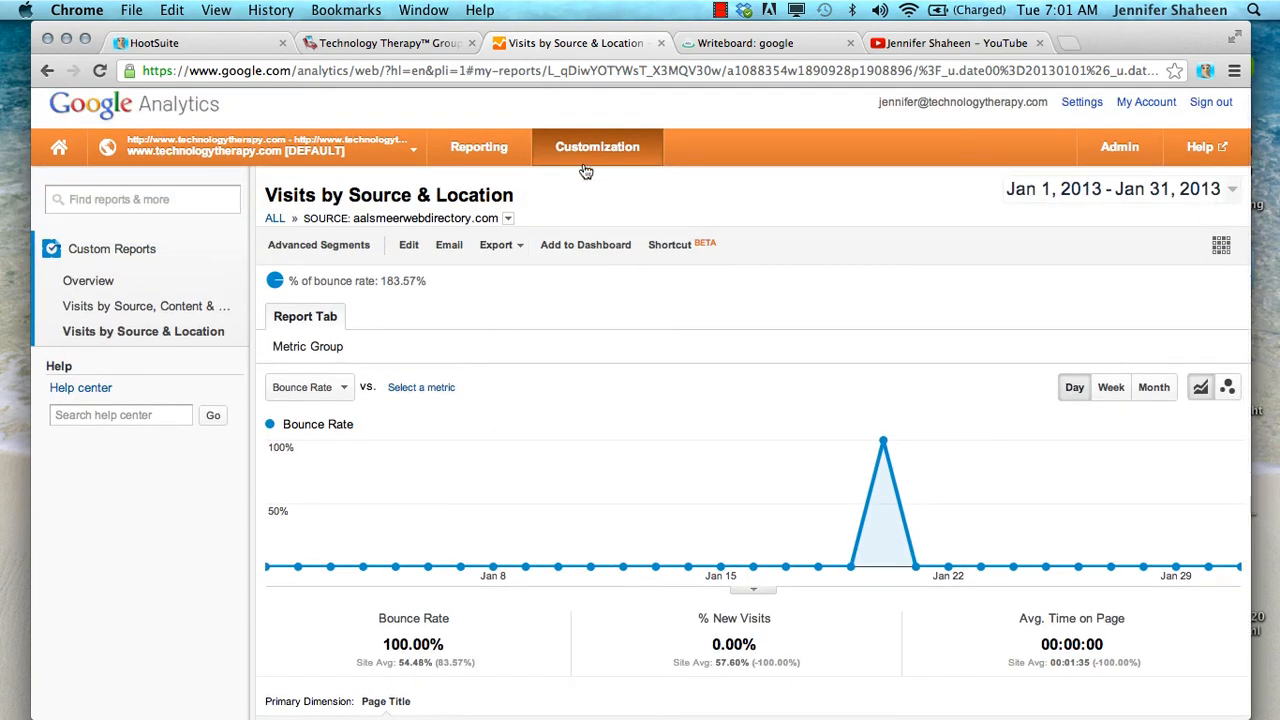
# Return to the custom reports overview and start sharing the Visits by Source & Location report
pyautogui.click(86, 279)
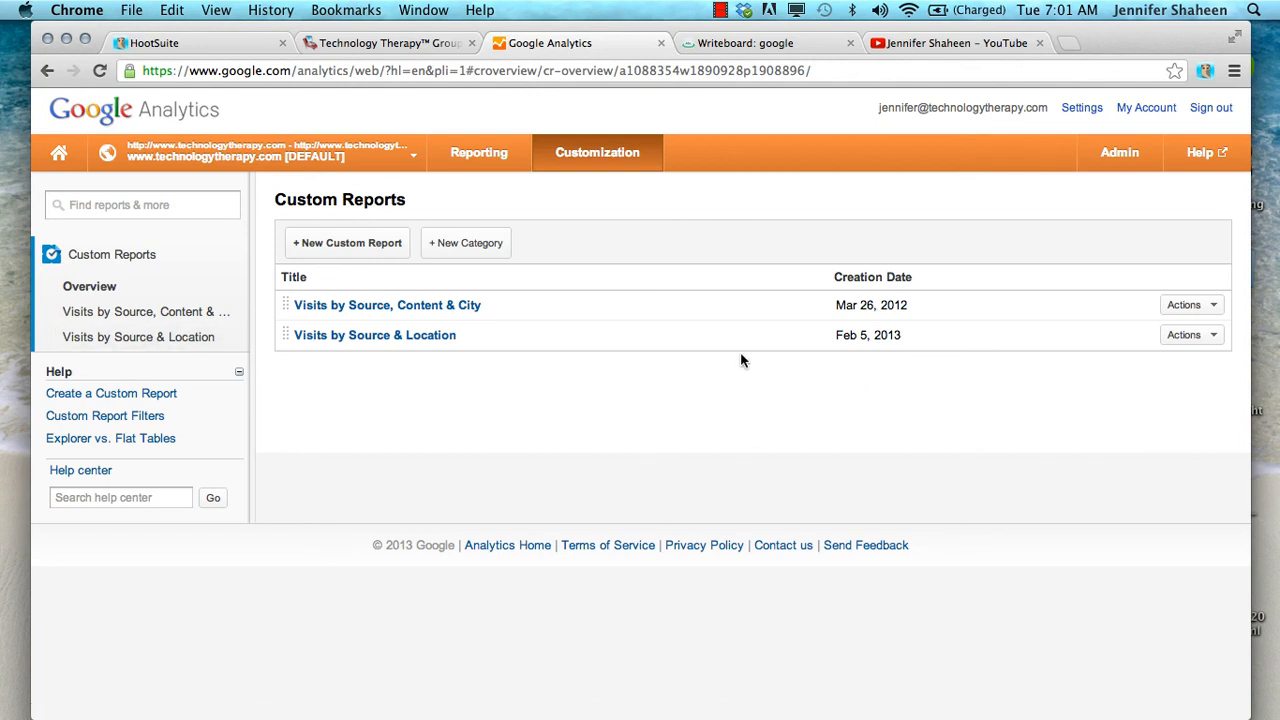
pyautogui.click(1215, 338)
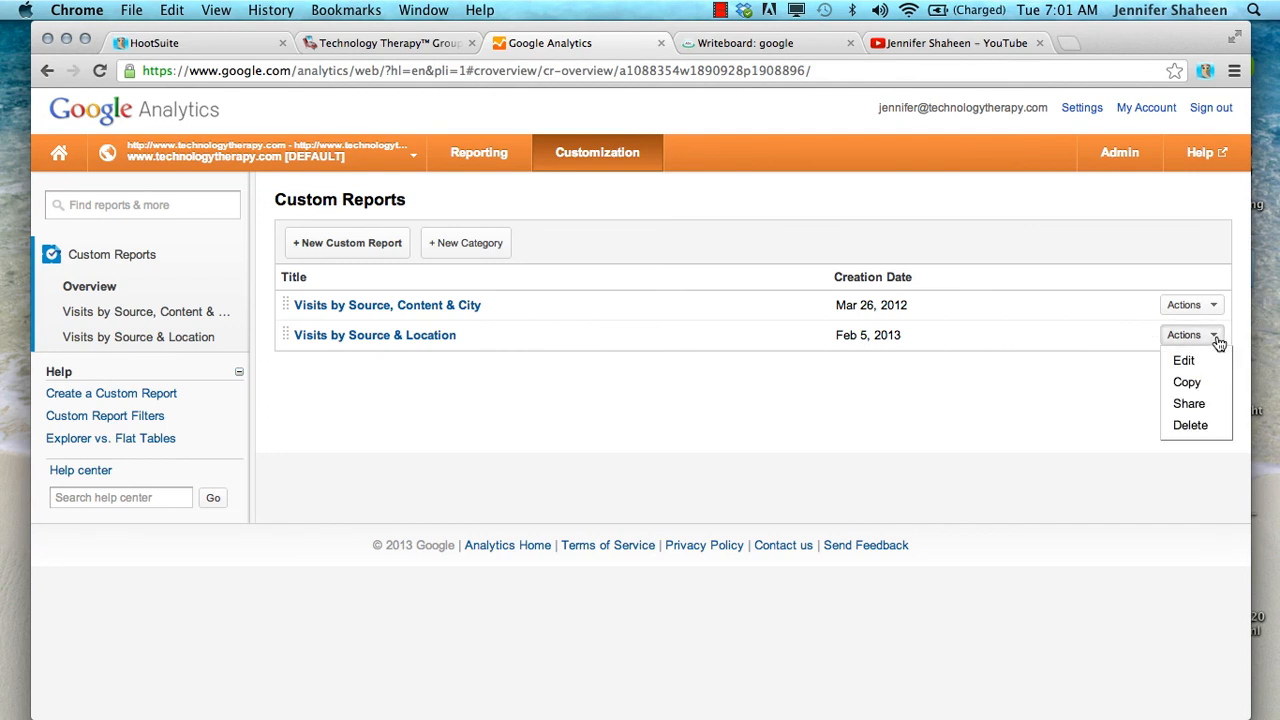
pyautogui.click(1179, 406)
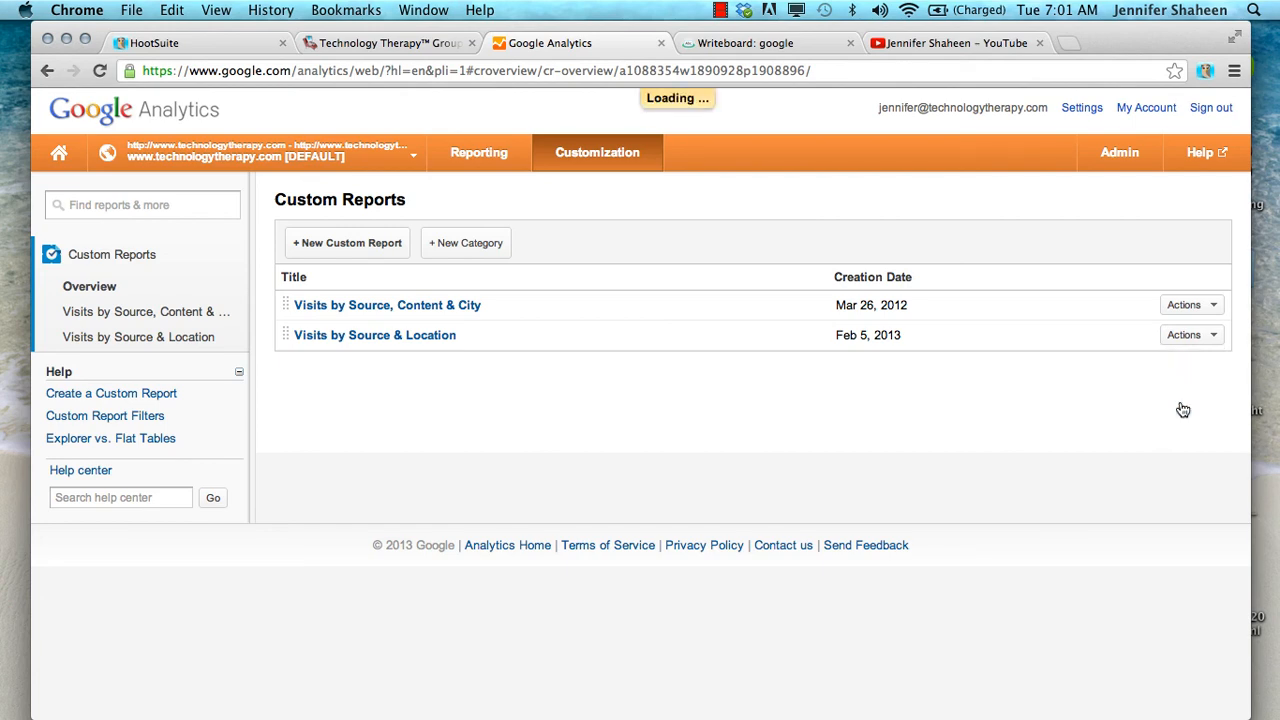